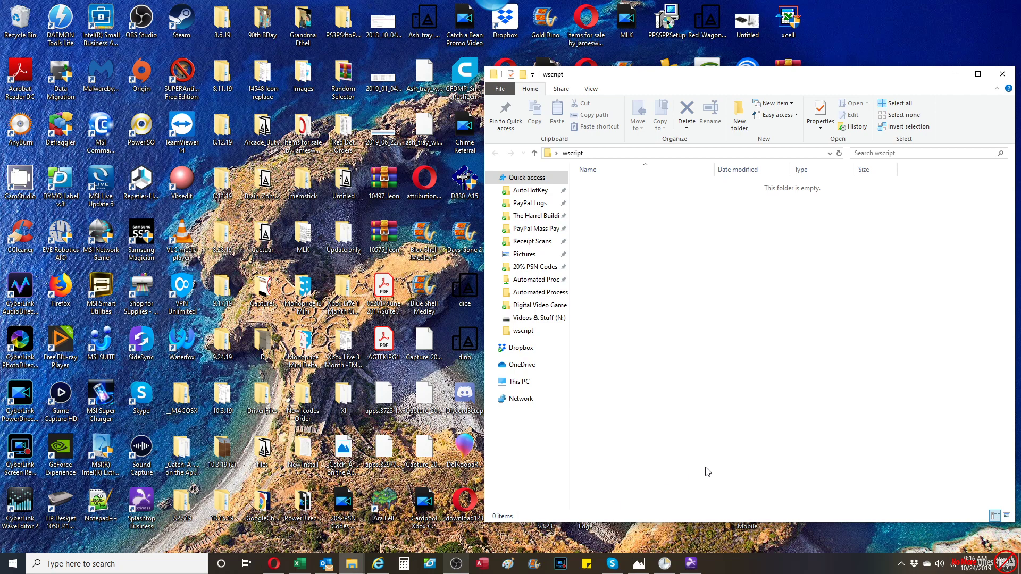
- Create a new empty text document named RRR in the wscript folder
{"action": "right_click", "coordinate": [660, 238]}
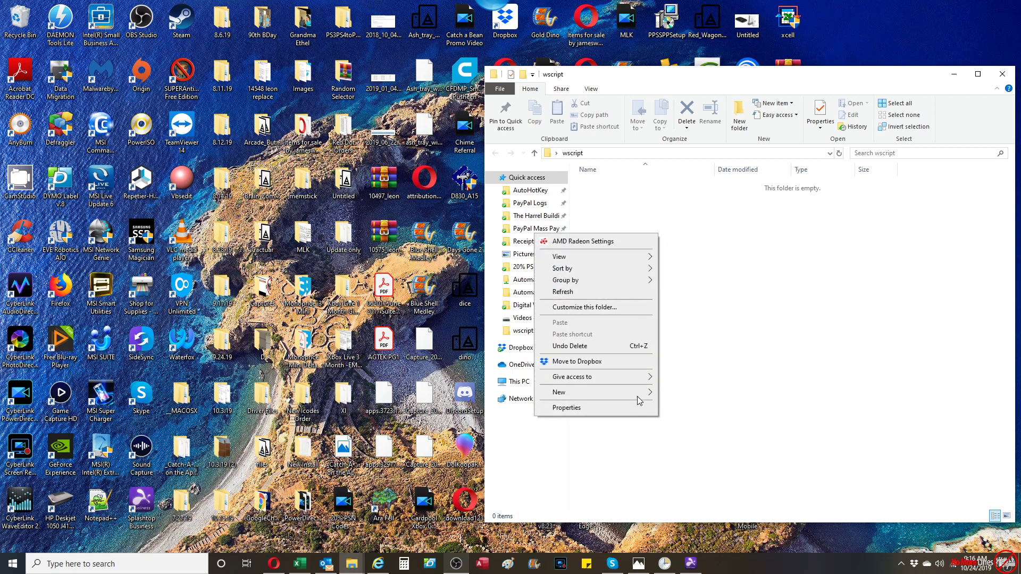
{"action": "mouse_move", "coordinate": [645, 397]}
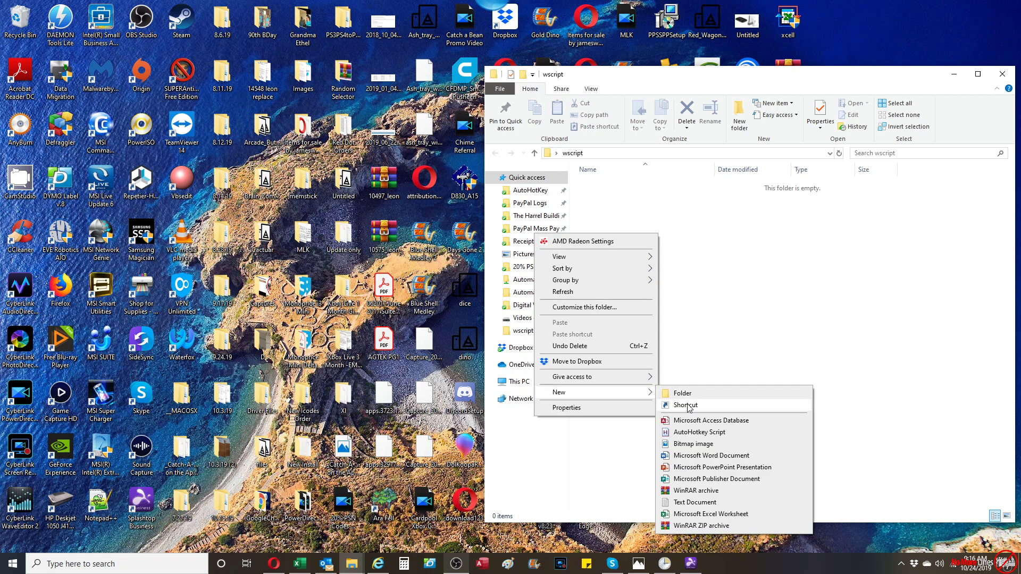
{"action": "left_click", "coordinate": [717, 503]}
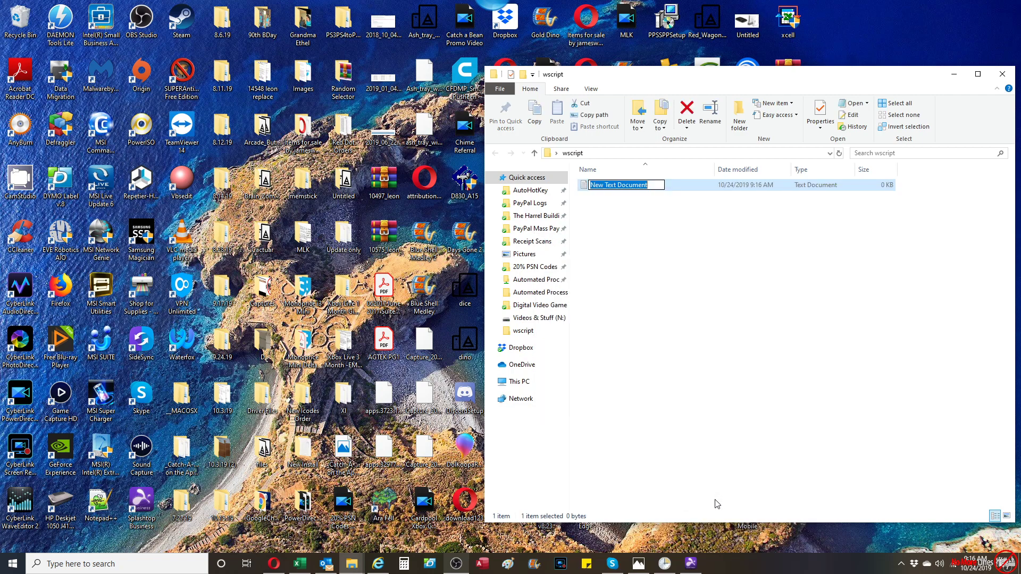
{"action": "type", "text": "RRR"}
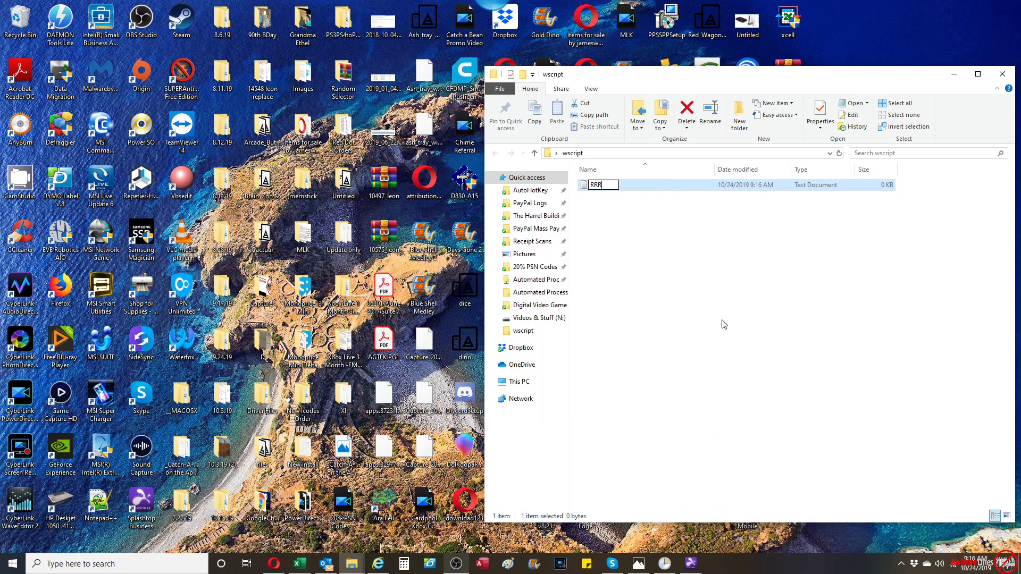
{"action": "key", "text": "Return"}
- Open RRR in Notepad, write Wscript.Echo "Hello World", and save it
{"action": "double_click", "coordinate": [604, 186]}
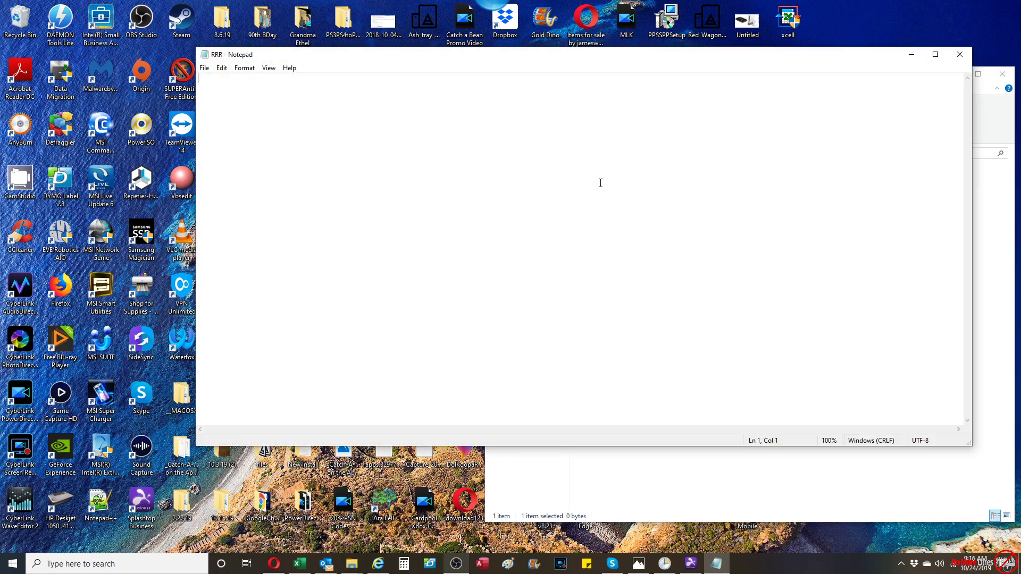
{"action": "type", "text": "Wscript.Echo \"Hello World"}
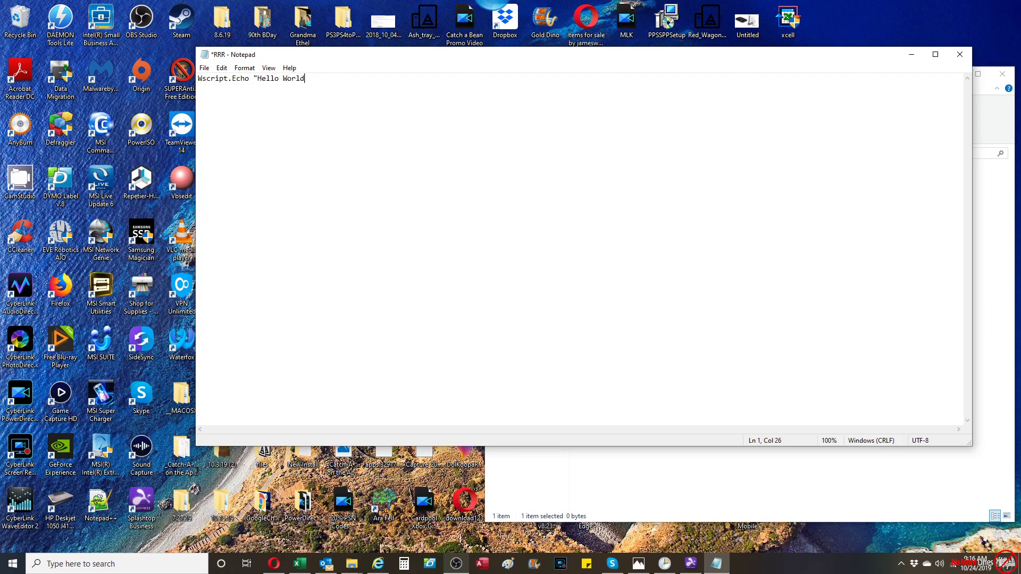
{"action": "key", "text": "ctrl+s"}
- Save the script as RRR.vbs in the wscript folder
{"action": "left_click", "coordinate": [203, 68]}
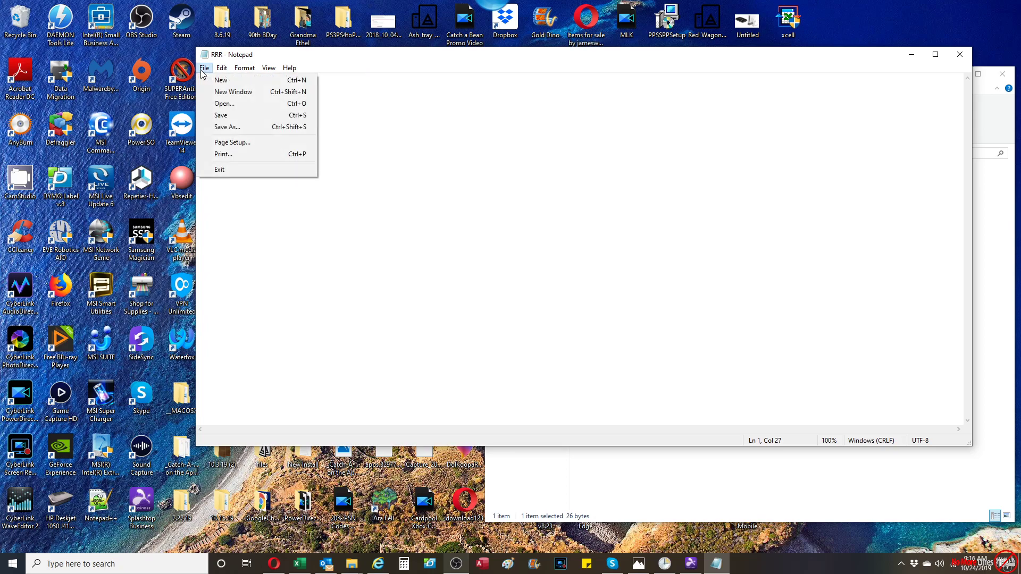
{"action": "left_click", "coordinate": [237, 128]}
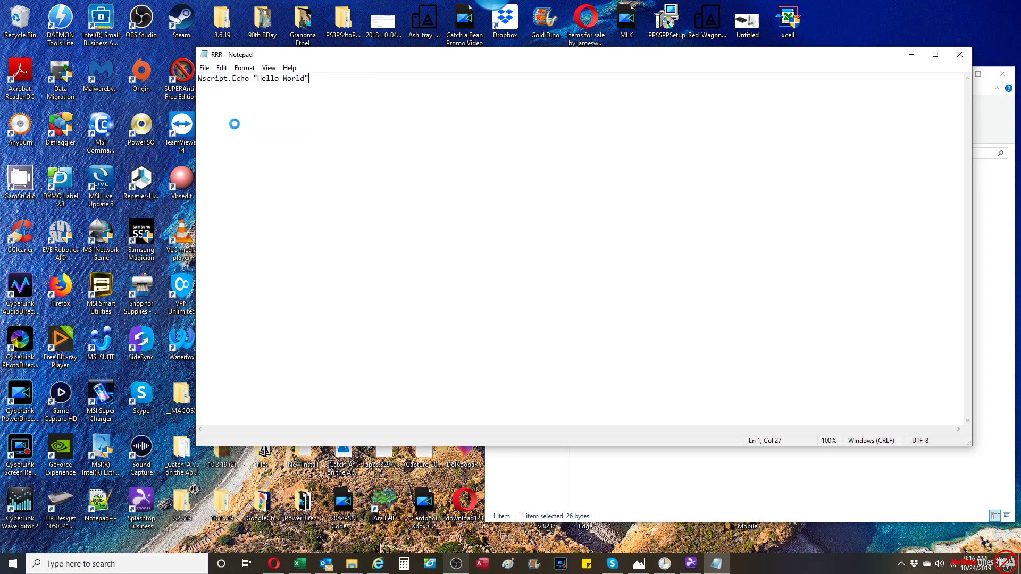
{"action": "left_click", "coordinate": [393, 303]}
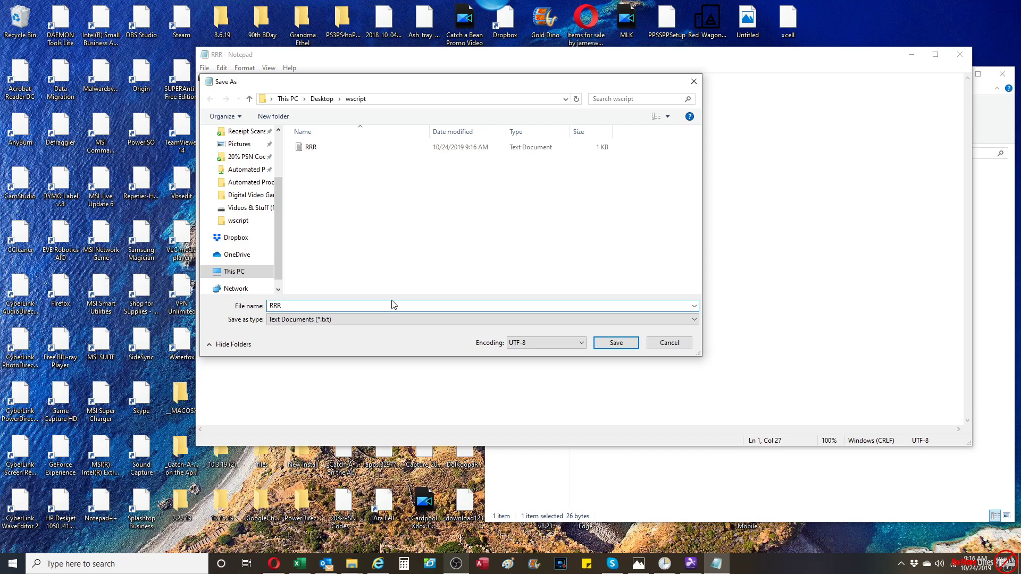
{"action": "type", "text": ".v"}
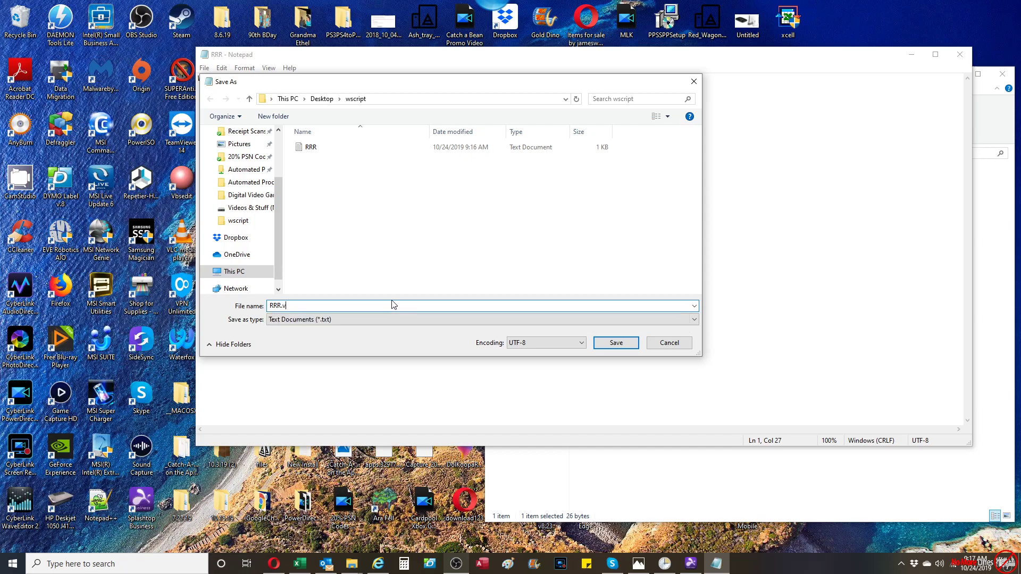
{"action": "type", "text": "bs"}
{"action": "left_click", "coordinate": [623, 345]}
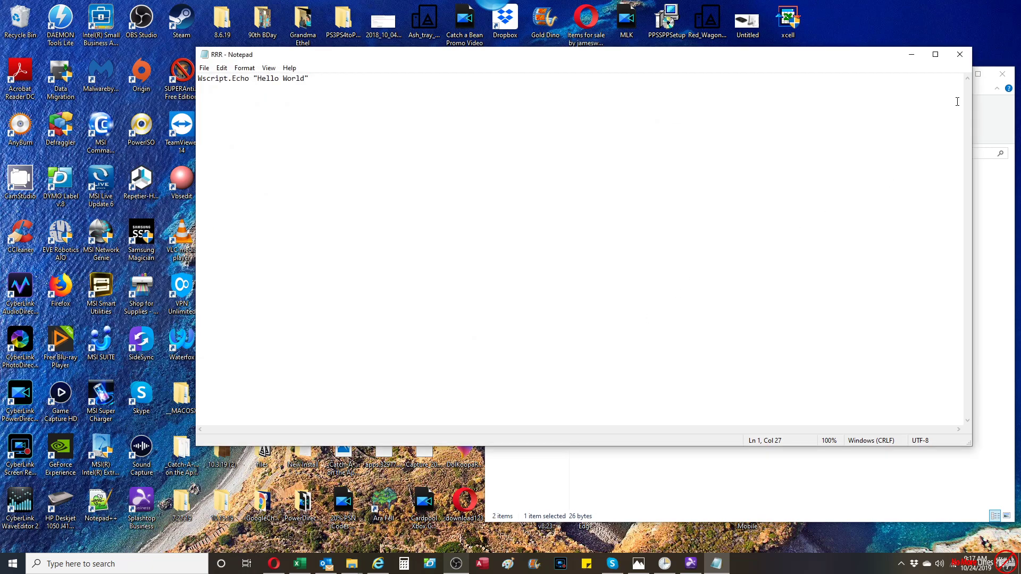
- Close Notepad, run RRR.vbs, and dismiss its Hello World message
{"action": "left_click", "coordinate": [959, 55]}
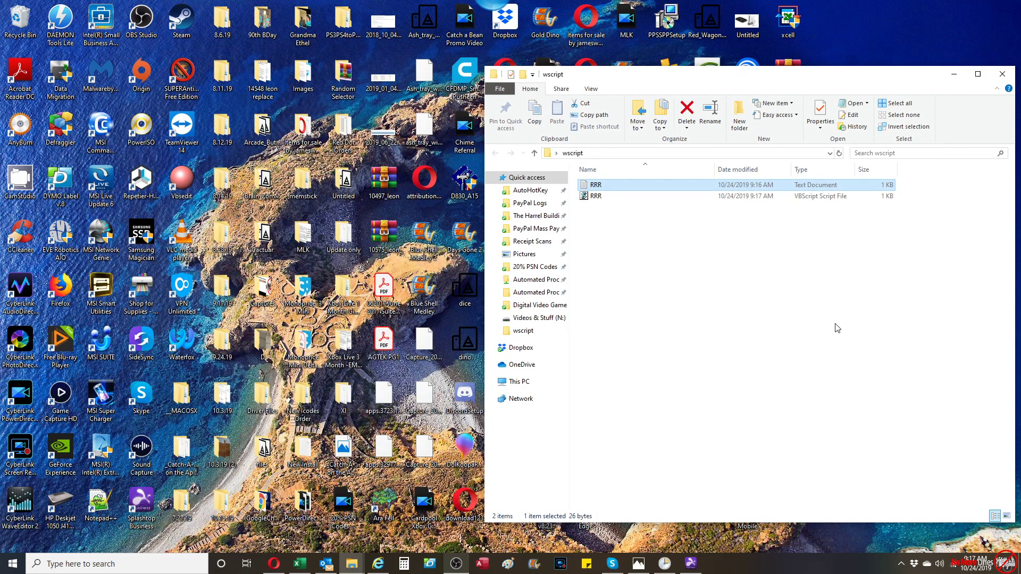
{"action": "double_click", "coordinate": [656, 200]}
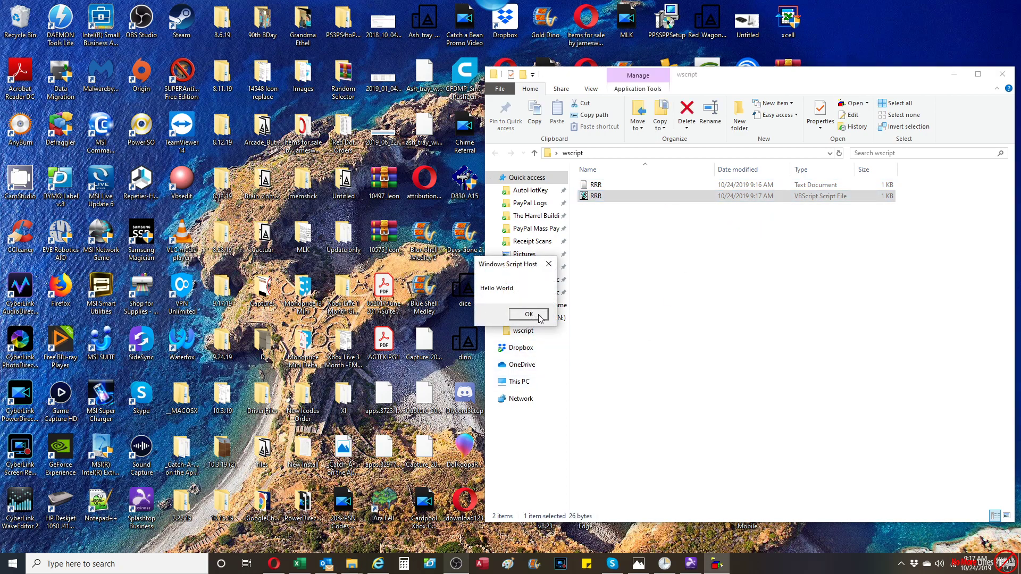
{"action": "left_click", "coordinate": [529, 314]}
{"action": "left_click", "coordinate": [681, 289]}
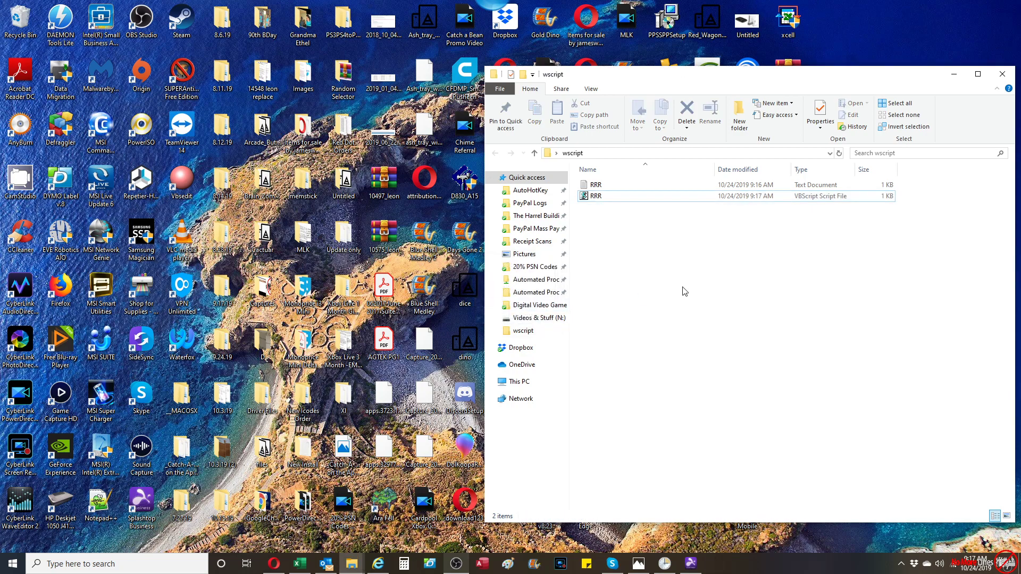
- Launch Task Scheduler by searching 'task' and open its Action menu
{"action": "left_click", "coordinate": [102, 566]}
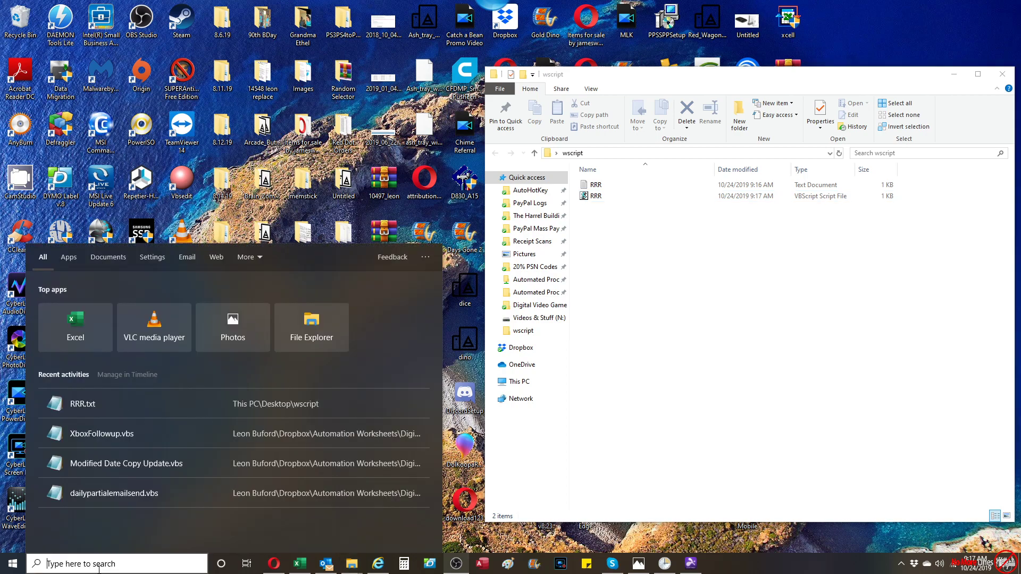
{"action": "type", "text": "task"}
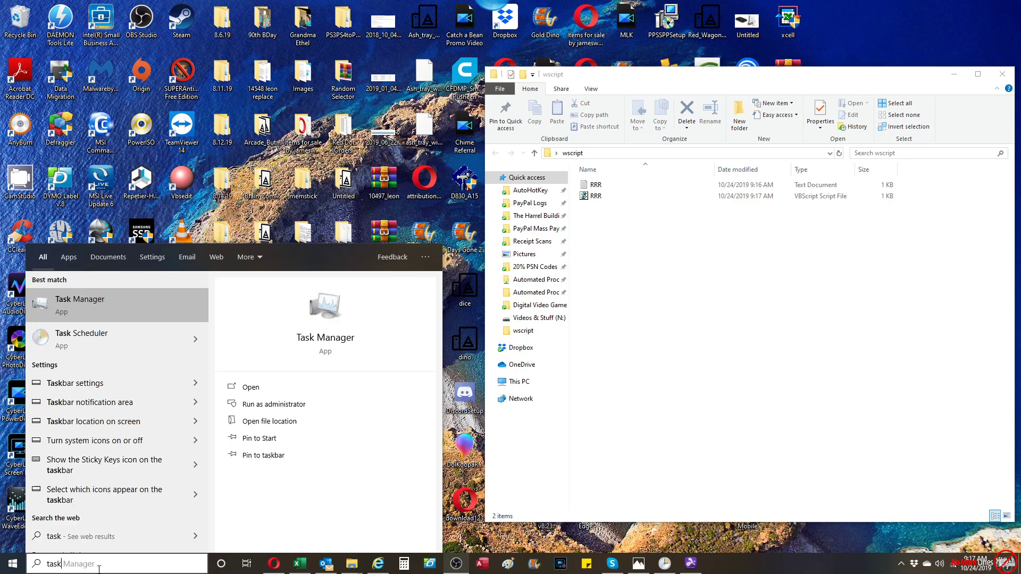
{"action": "left_click", "coordinate": [113, 334]}
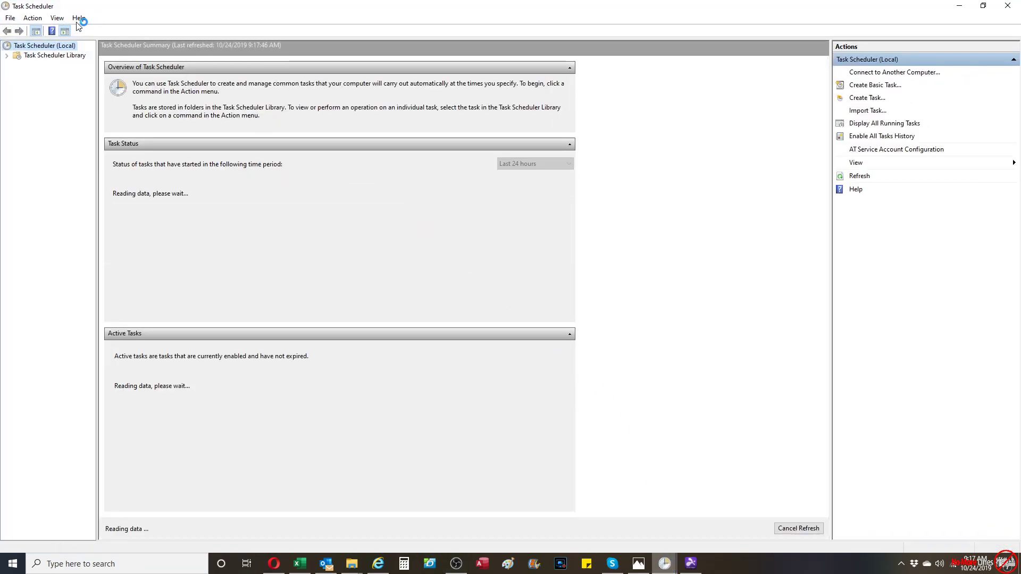
{"action": "left_click", "coordinate": [33, 18]}
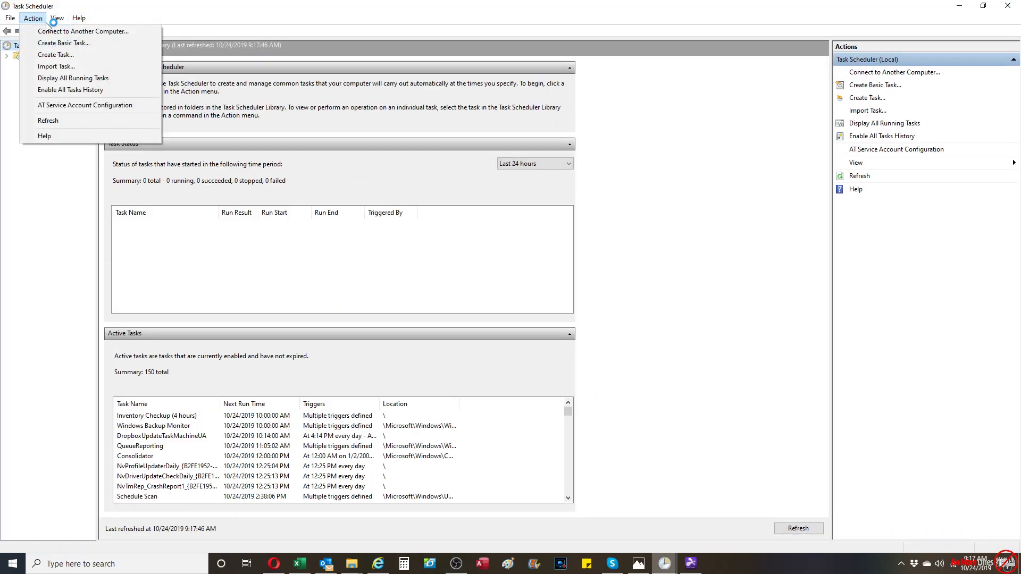
- Create a new task named VBScript Test, configured for Windows 10
{"action": "left_click", "coordinate": [56, 55]}
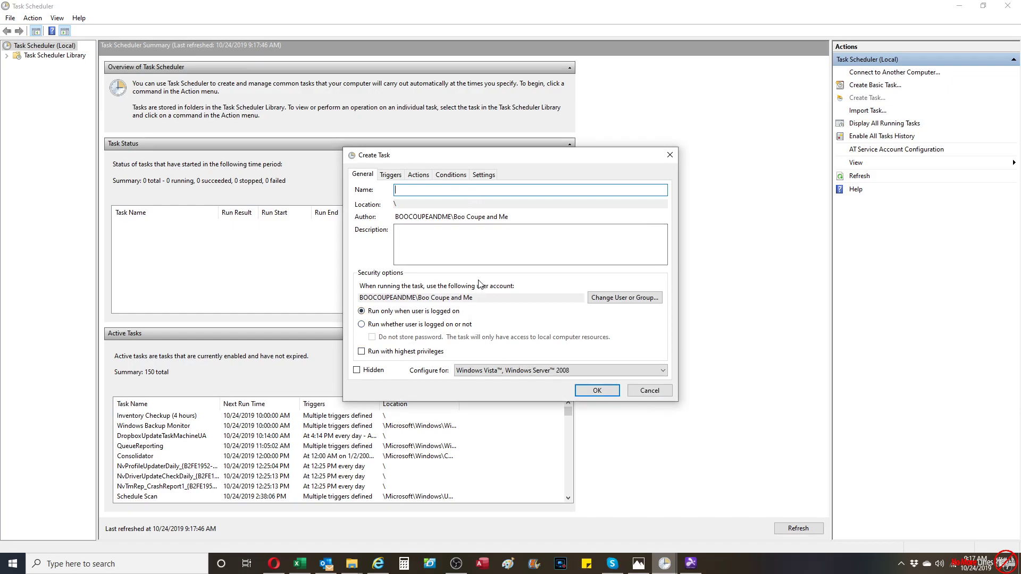
{"action": "type", "text": "R"}
{"action": "key", "text": "BackSpace"}
{"action": "key", "text": "BackSpace"}
{"action": "key", "text": "BackSpace"}
{"action": "type", "text": "VBScript Test"}
{"action": "left_click", "coordinate": [517, 371]}
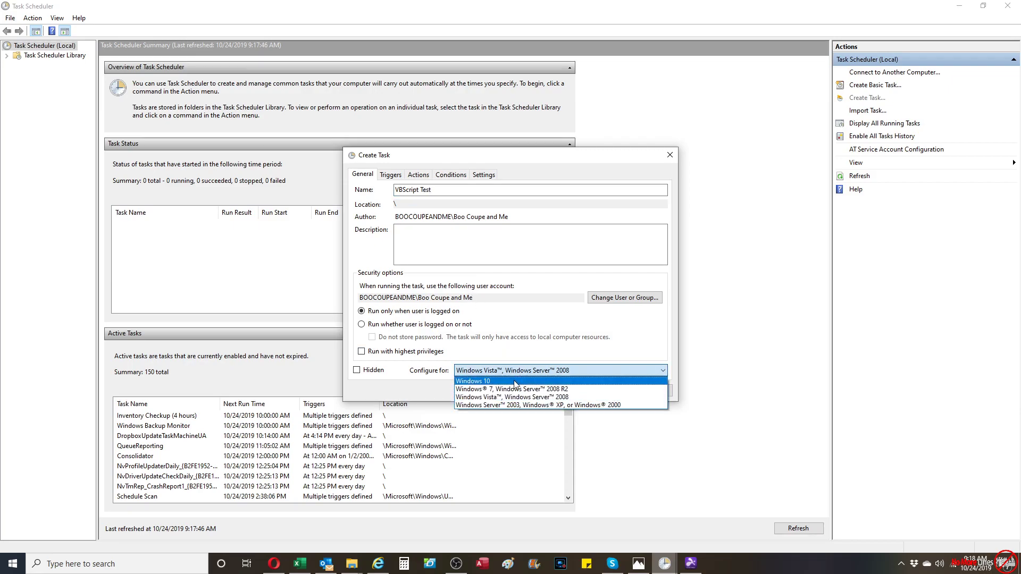
{"action": "left_click", "coordinate": [515, 381]}
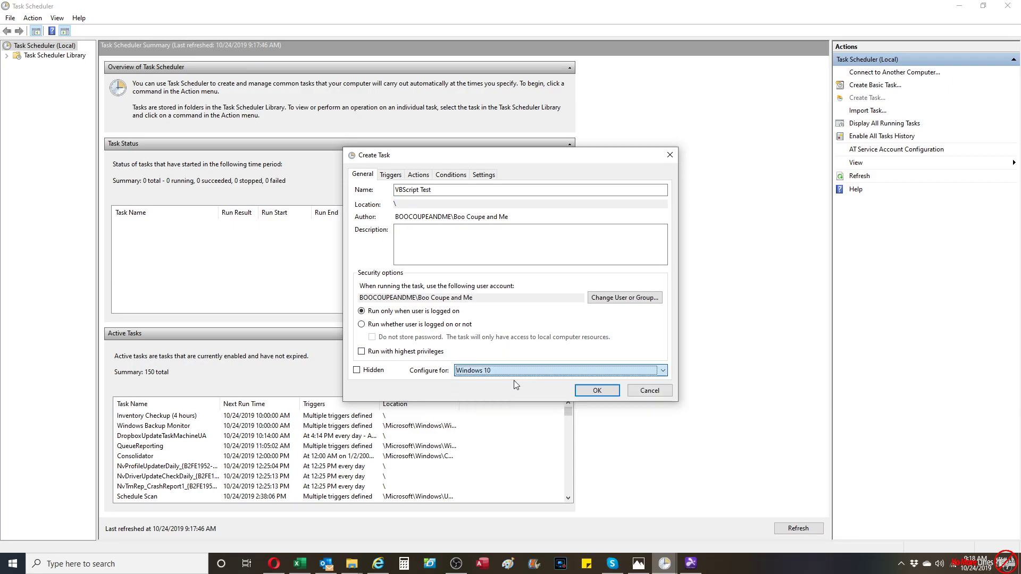
- Add a Daily trigger that runs the task at 9:18 AM every day
{"action": "left_click", "coordinate": [391, 175]}
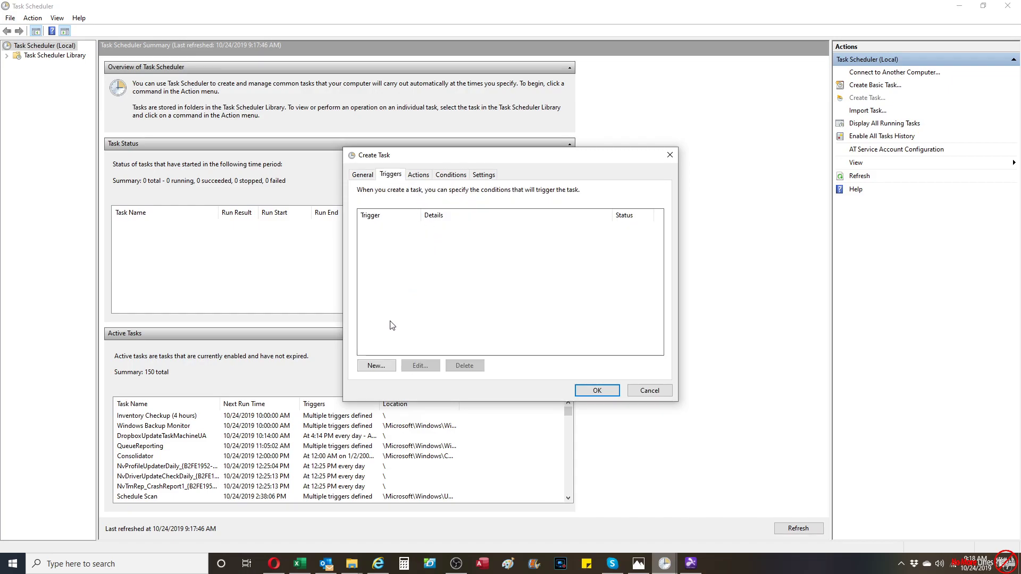
{"action": "left_click", "coordinate": [379, 366]}
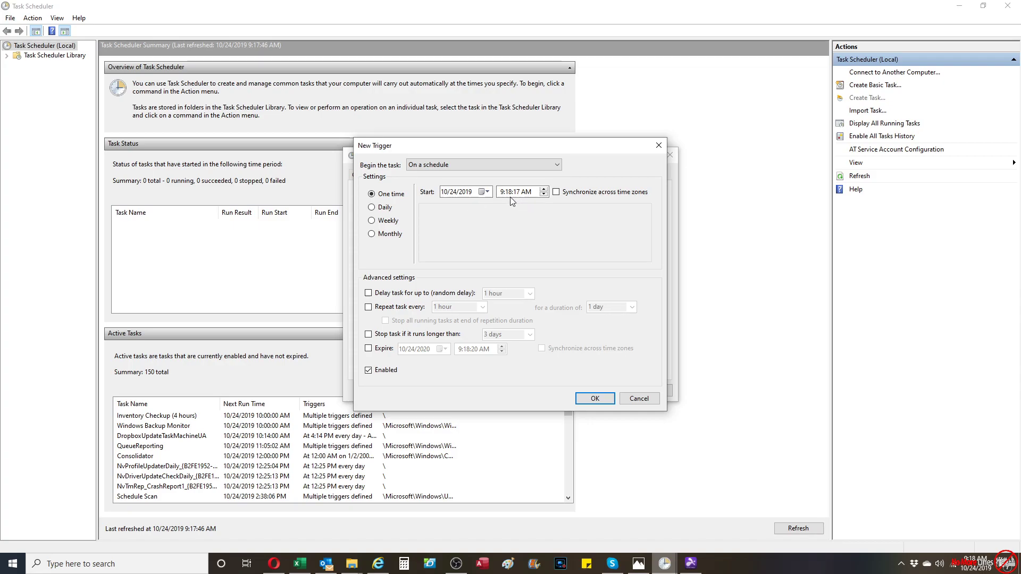
{"action": "left_click", "coordinate": [372, 208]}
{"action": "left_click", "coordinate": [595, 400]}
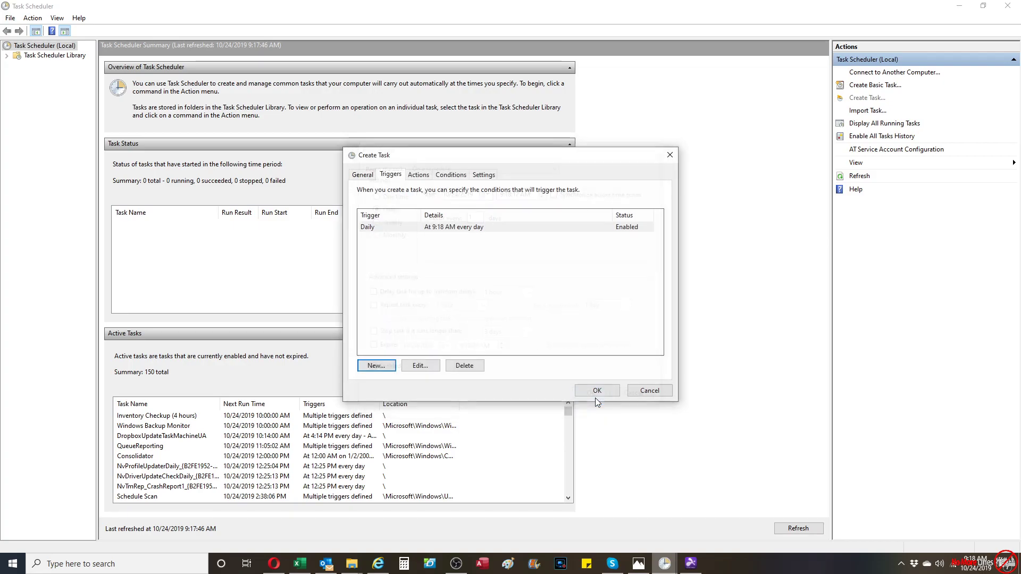
- Add a new Start a program action with wscript.exe as the program
{"action": "left_click", "coordinate": [418, 174]}
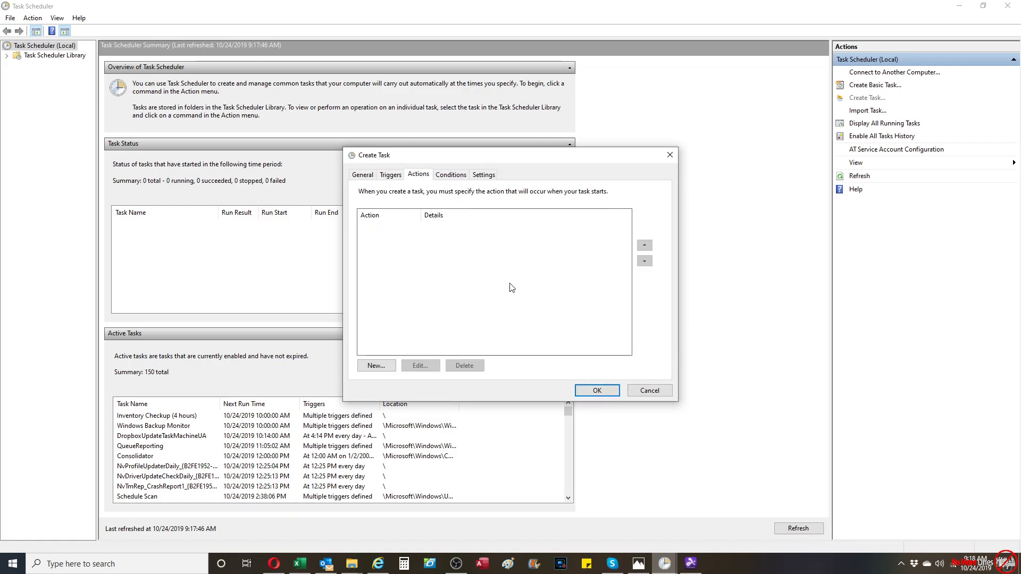
{"action": "left_click", "coordinate": [376, 366]}
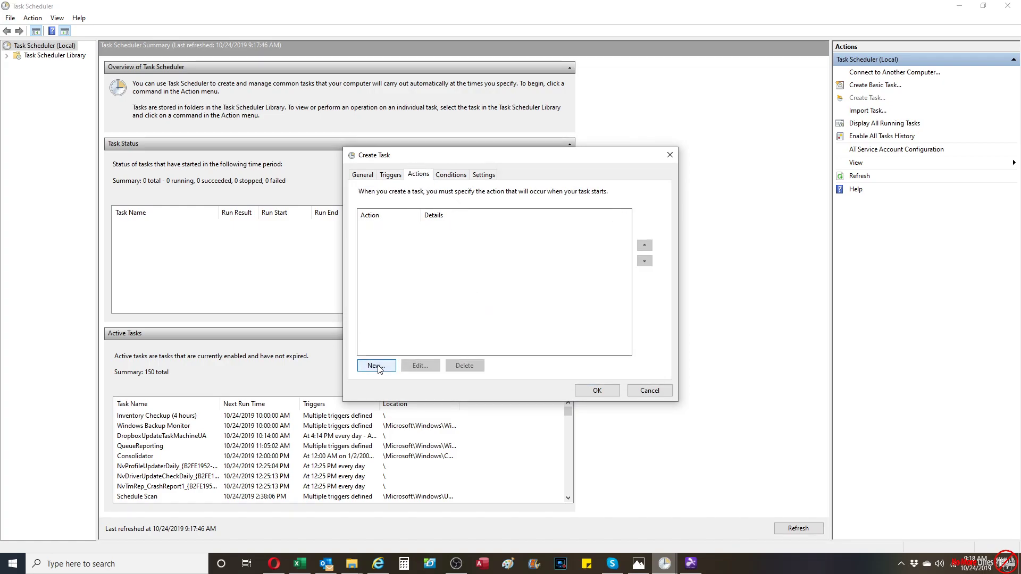
{"action": "left_click", "coordinate": [513, 232]}
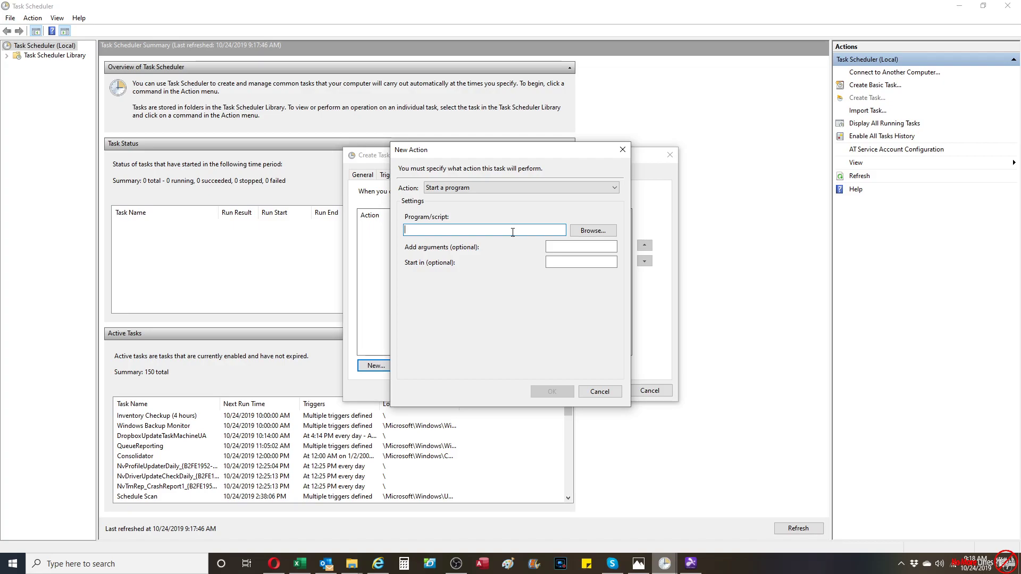
{"action": "type", "text": "w"}
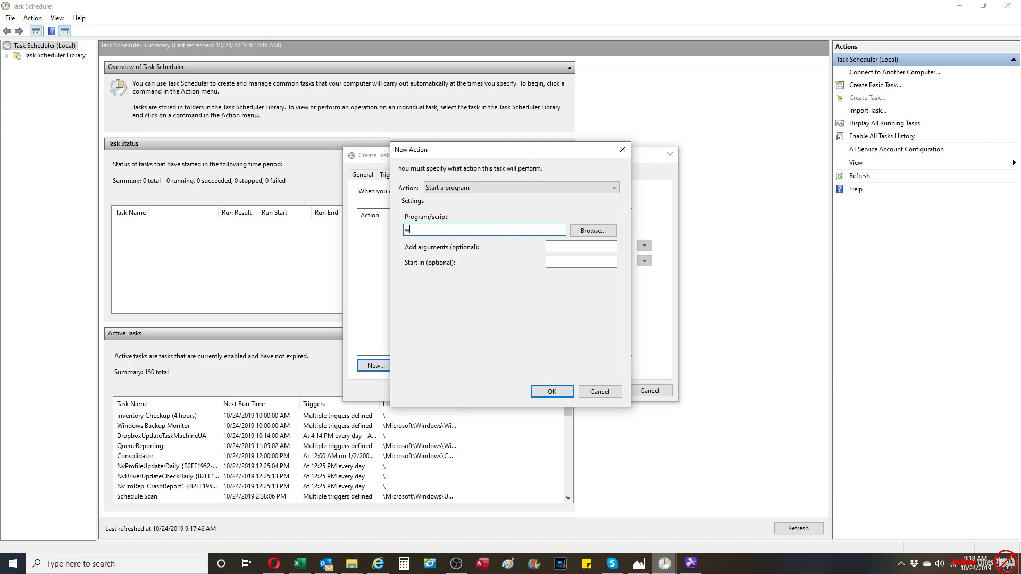
{"action": "type", "text": "script.exe"}
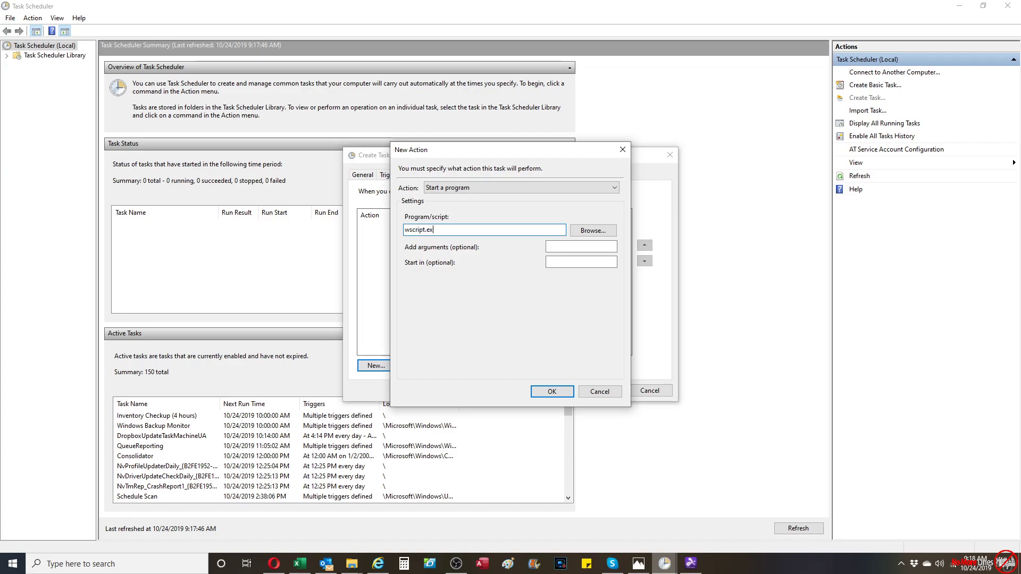
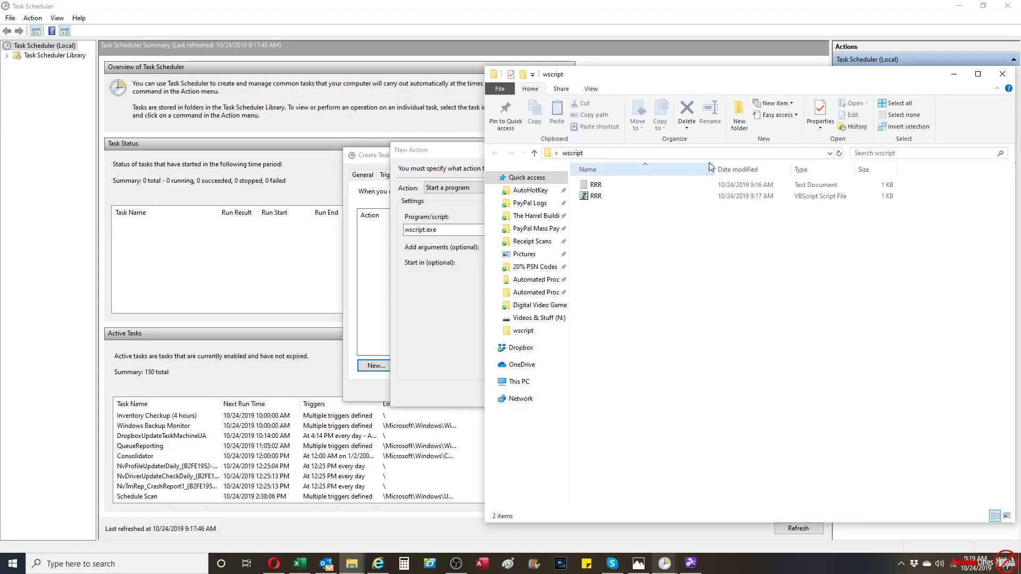
- Select the full path of the desktop wscript folder in File Explorer's address bar
{"action": "left_click", "coordinate": [724, 153]}
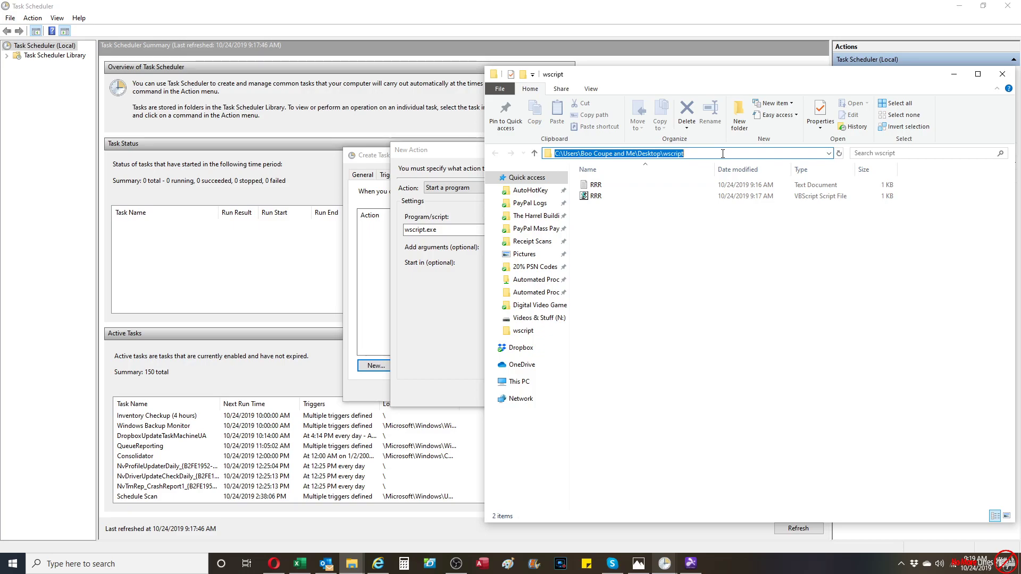
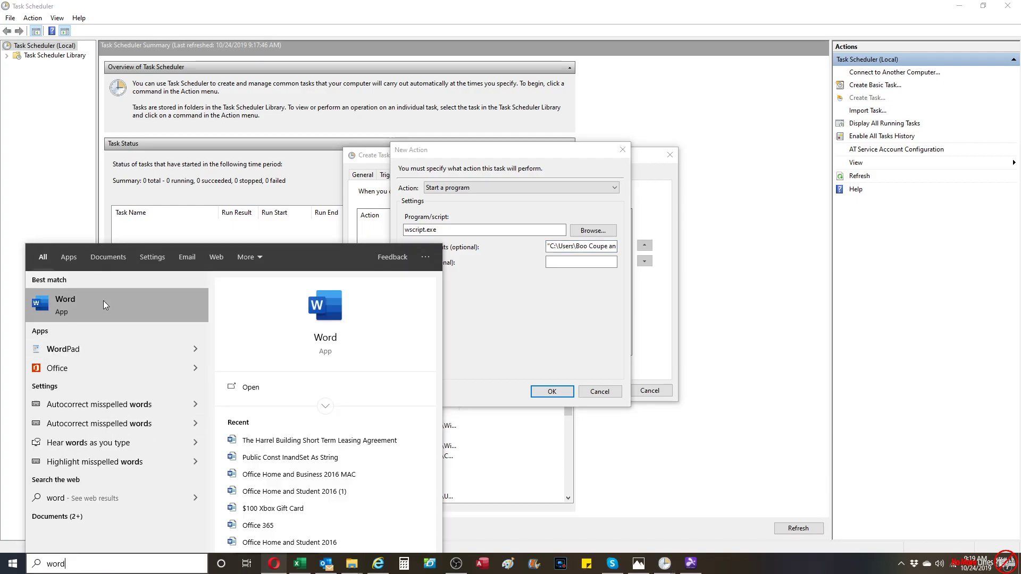
- Launch Word, create a blank document, and paste the quoted RRR.vbs path into it
{"action": "left_click", "coordinate": [103, 302]}
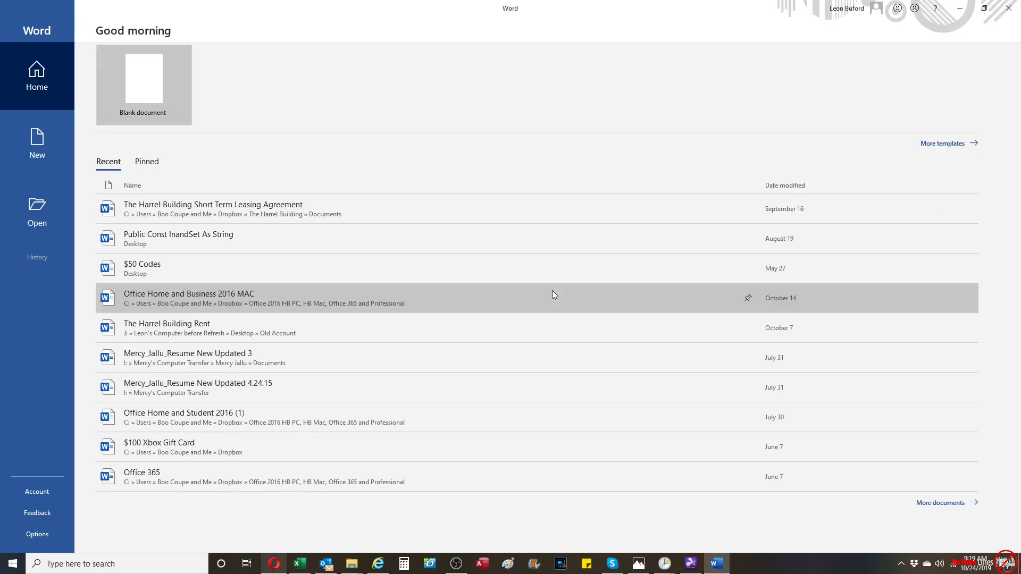
{"action": "left_click", "coordinate": [168, 95]}
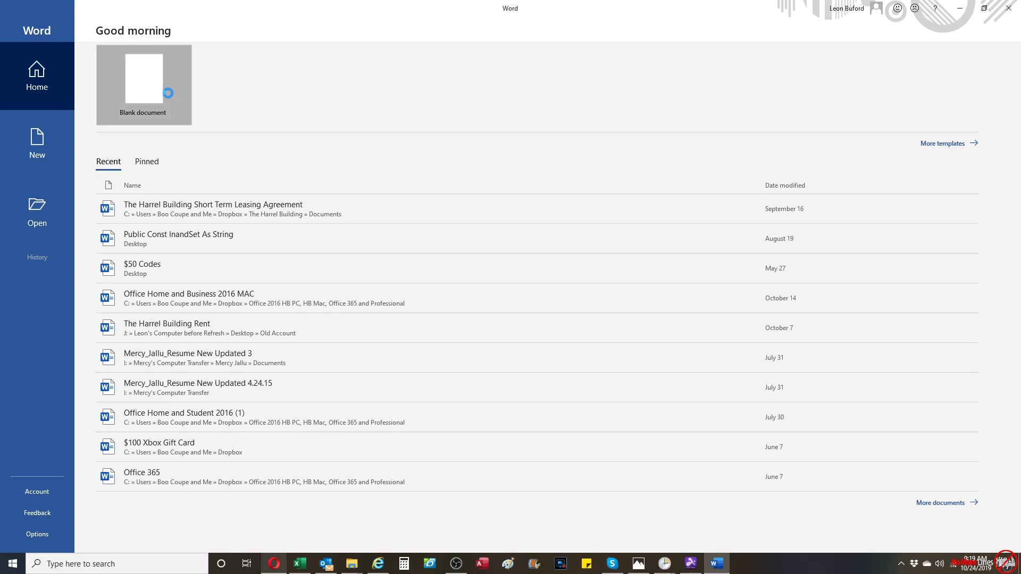
{"action": "type", "text": "\"C:\\Users\\Boo Coupe and Me\\Desktop\\wscript\\RRR.vbs\""}
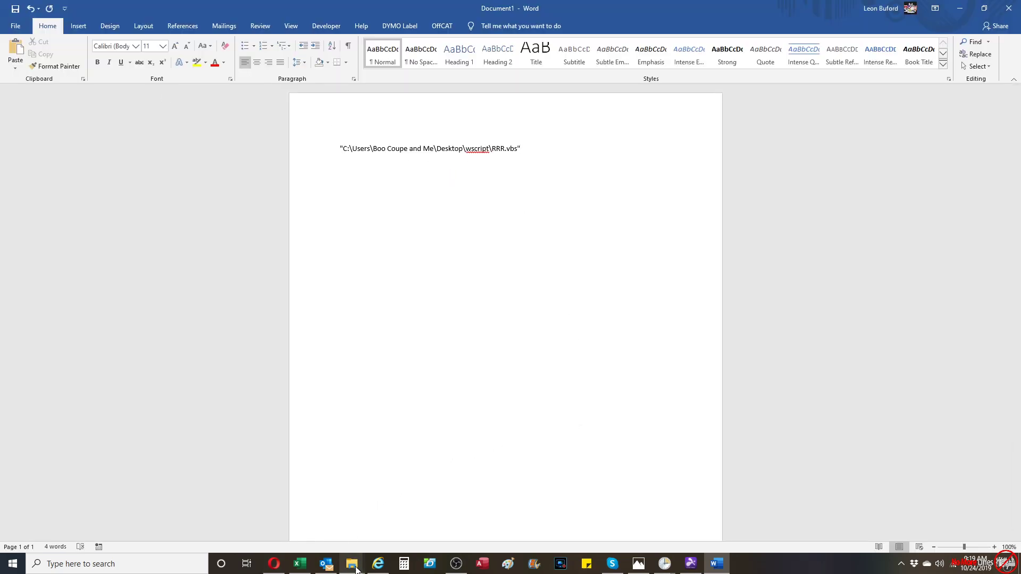
- Open a new File Explorer window and paste the quoted RRR.vbs path into its address bar
{"action": "mouse_move", "coordinate": [352, 563]}
{"action": "mouse_move", "coordinate": [375, 538]}
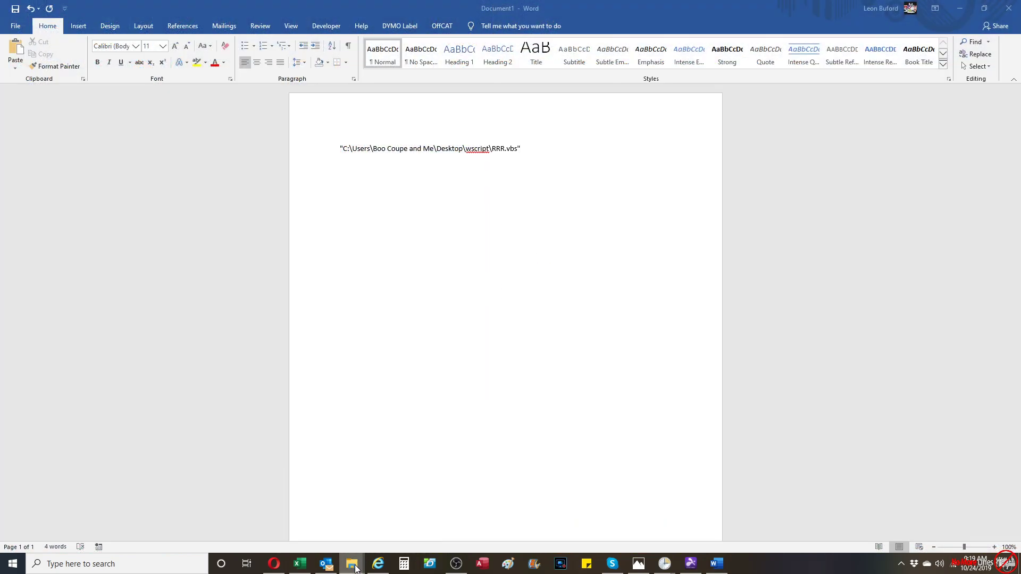
{"action": "right_click", "coordinate": [352, 563]}
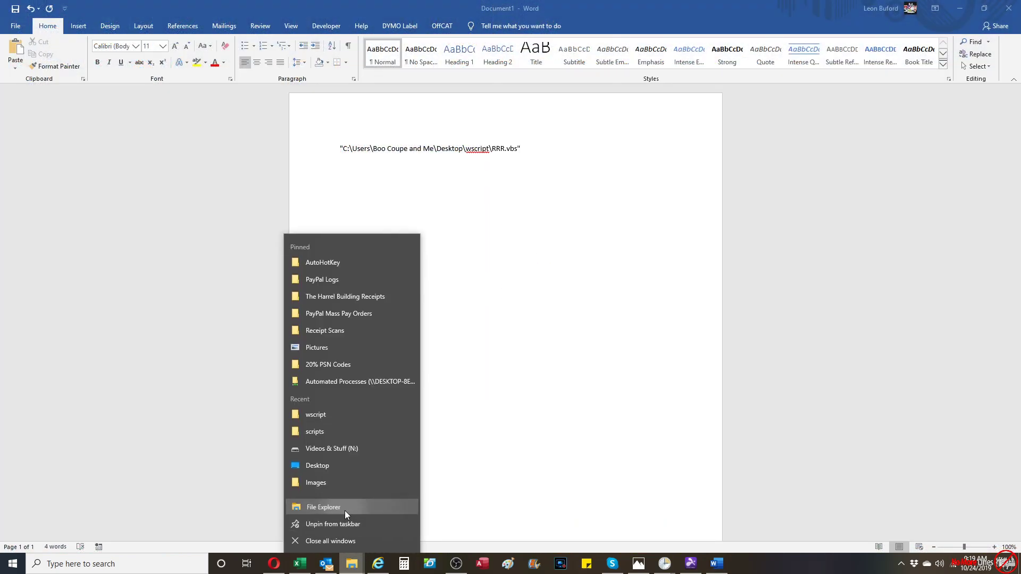
{"action": "left_click", "coordinate": [344, 510]}
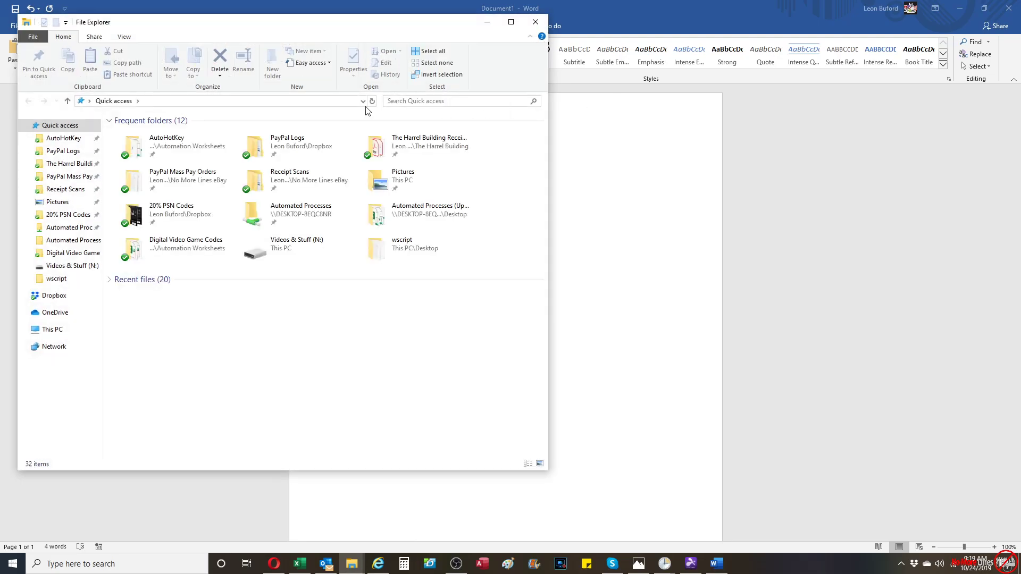
{"action": "left_click", "coordinate": [302, 101]}
{"action": "type", "text": "\"C:\\Users\\Boo Coupe and Me\\Desktop\\wscript\\RRR.vbs\""}
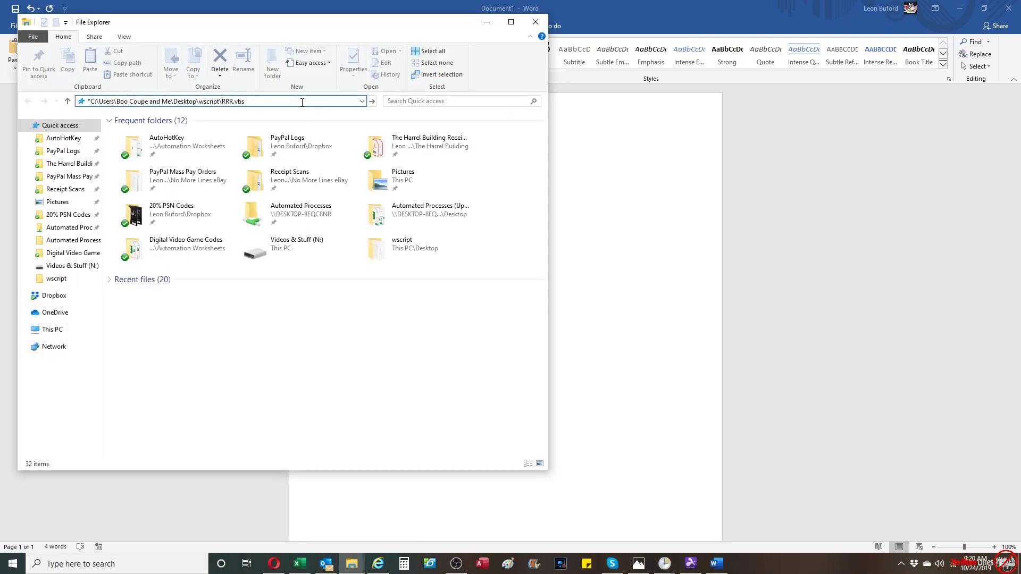
{"action": "key", "text": "BackSpace"}
- Run the quoted RRR.vbs path, dismiss Hello World, then select the path line in Word
{"action": "left_click", "coordinate": [351, 562]}
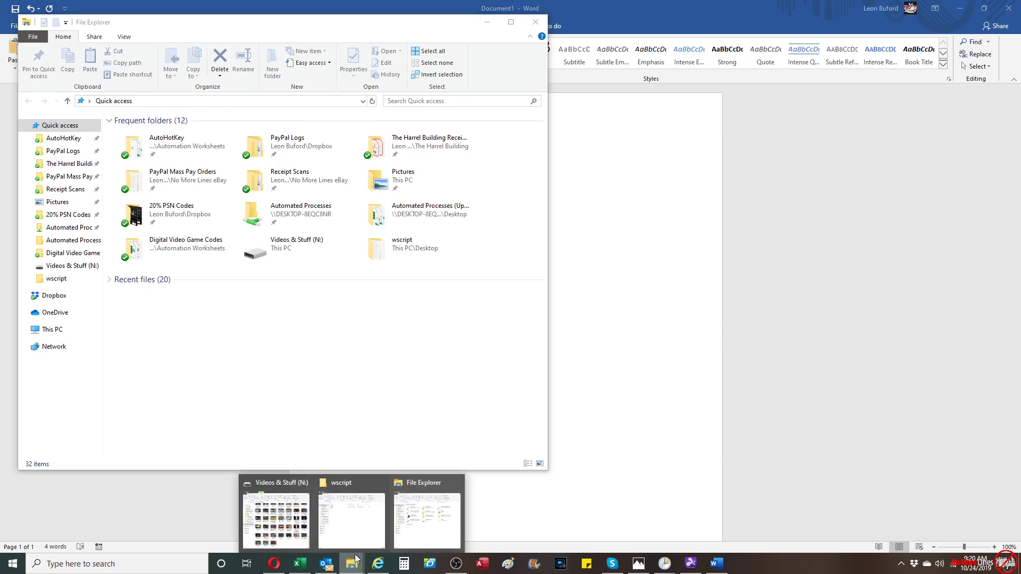
{"action": "mouse_move", "coordinate": [364, 529]}
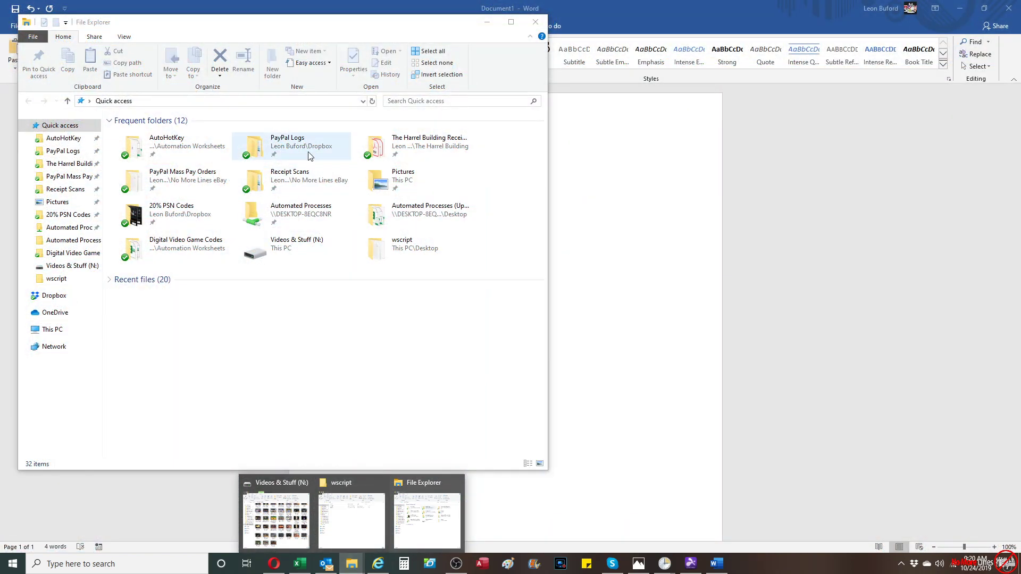
{"action": "left_click", "coordinate": [308, 100]}
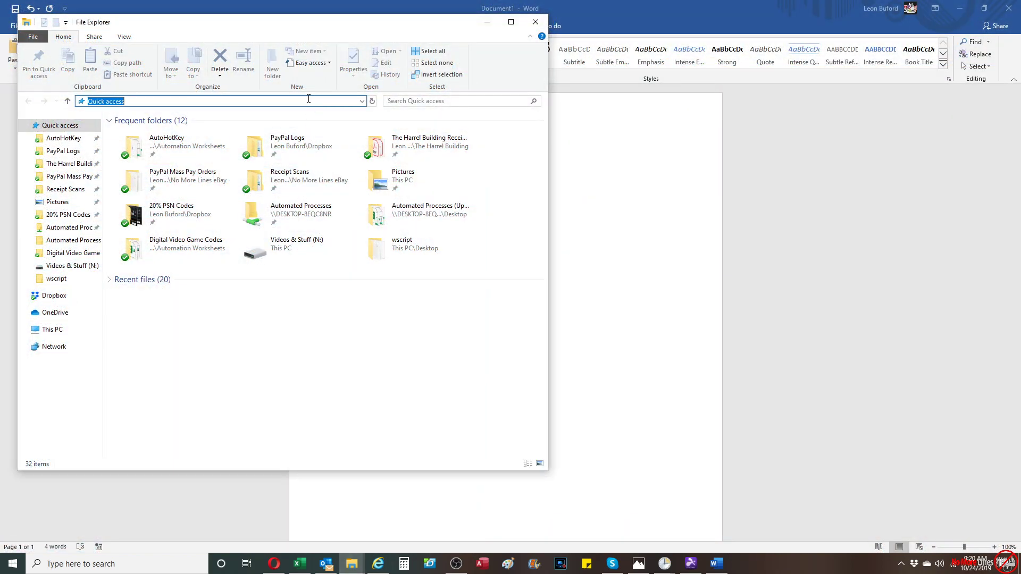
{"action": "type", "text": "\"C:\\Users\\Boo Coupe and Me\\Desktop\\wscript\\RRR.vbs"}
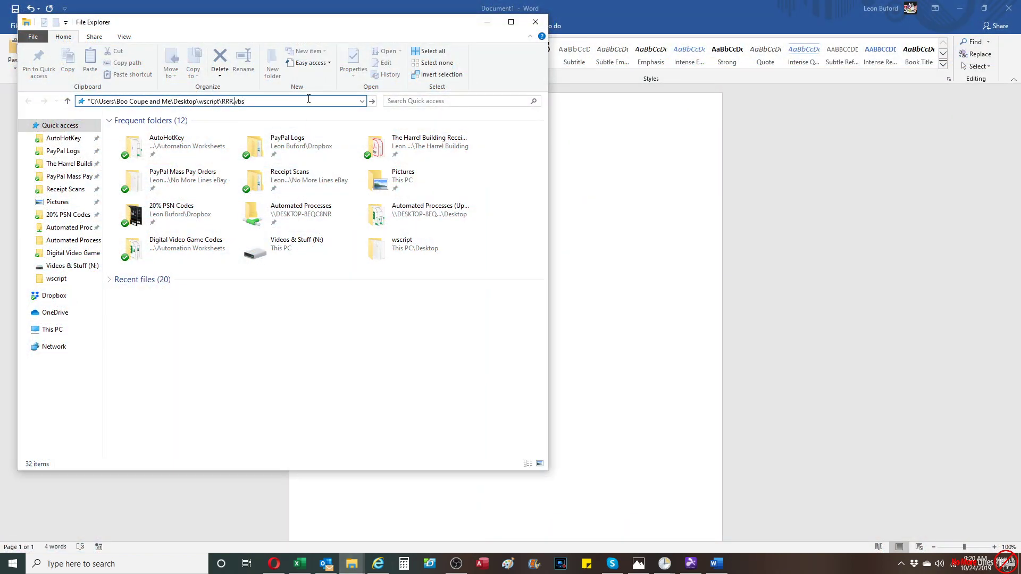
{"action": "key", "text": "Return"}
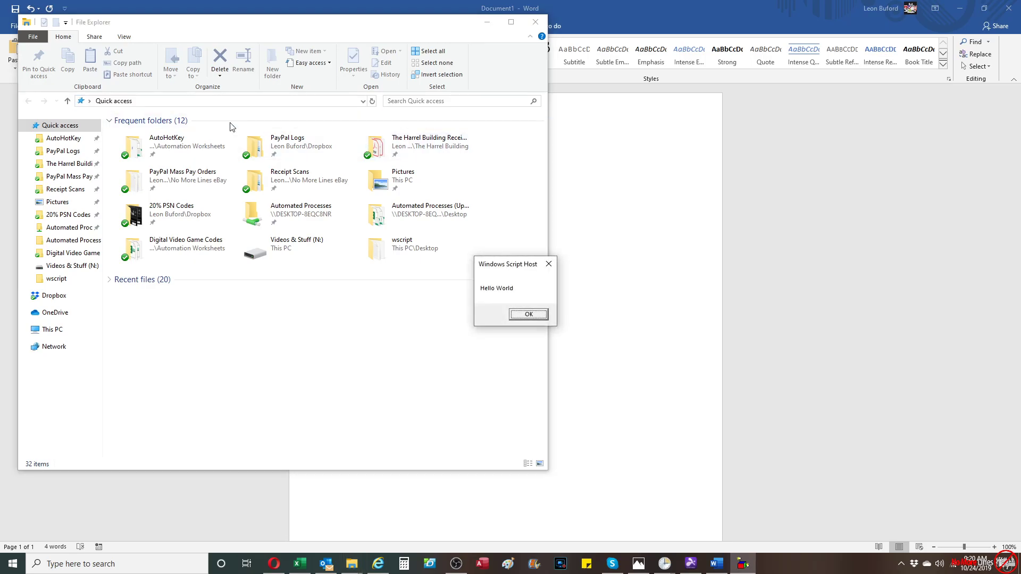
{"action": "left_click", "coordinate": [529, 314]}
{"action": "left_click", "coordinate": [589, 321]}
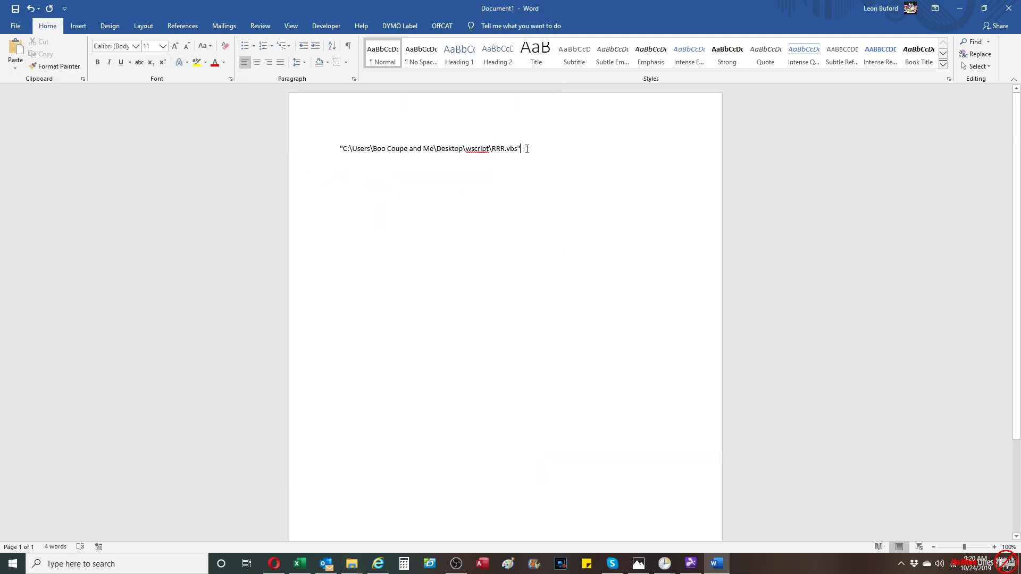
{"action": "left_click_drag", "start_coordinate": [527, 149], "coordinate": [304, 145]}
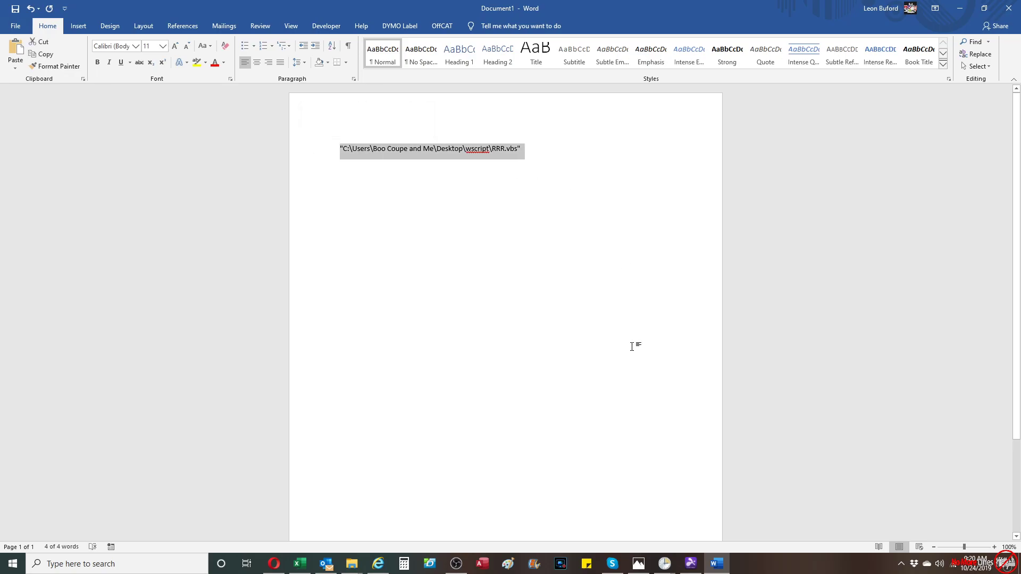
- Wrap the RRR.vbs argument of the wscript.exe action in double quotes and confirm the action
{"action": "left_click", "coordinate": [665, 564]}
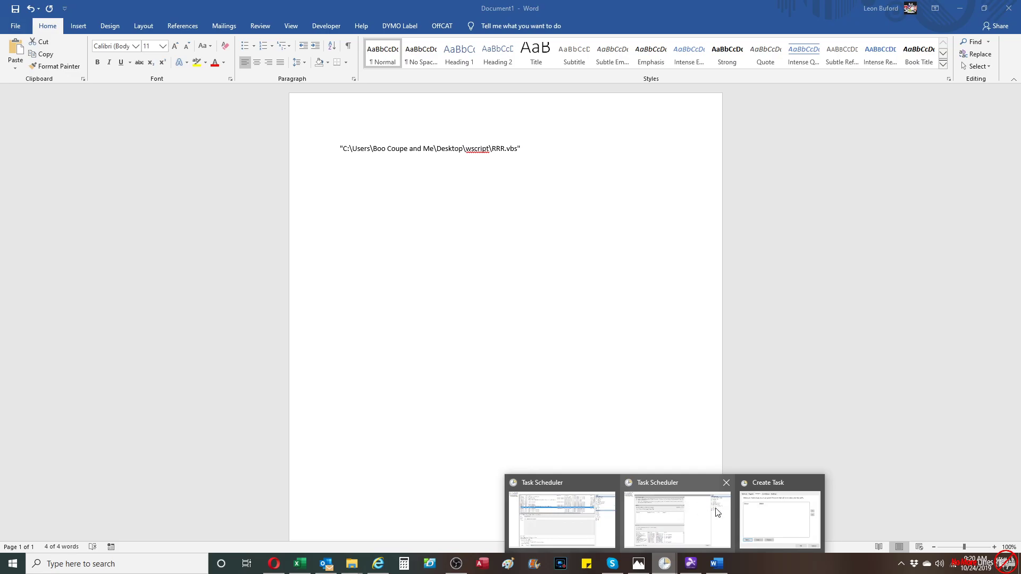
{"action": "left_click", "coordinate": [762, 517]}
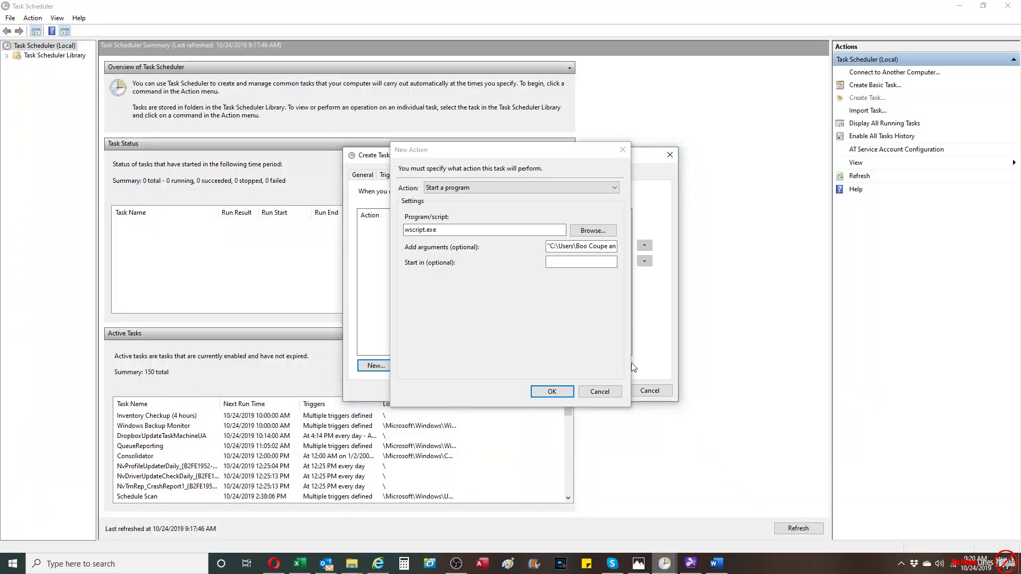
{"action": "left_click", "coordinate": [548, 246]}
{"action": "type", "text": "\""}
{"action": "left_click", "coordinate": [649, 252]}
{"action": "key", "text": "End"}
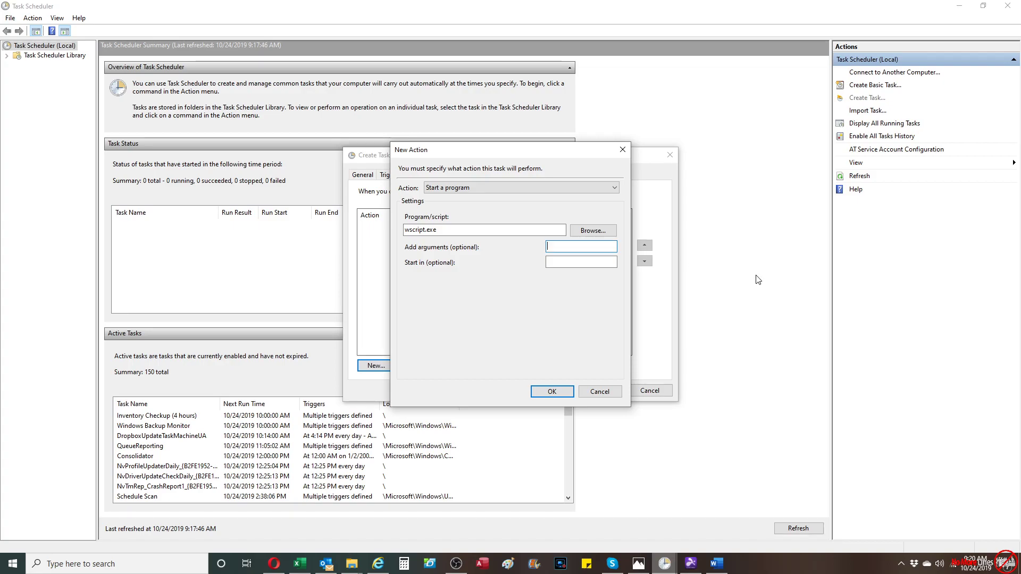
{"action": "type", "text": "\""}
{"action": "left_click", "coordinate": [559, 391]}
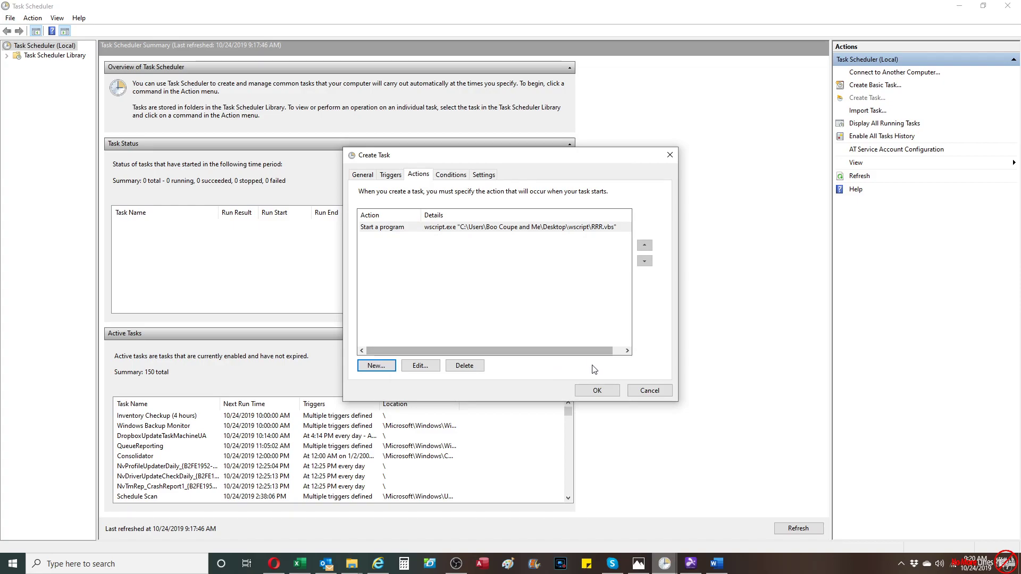
- Review the task's conditions and actions, then save the new task
{"action": "left_click", "coordinate": [460, 176]}
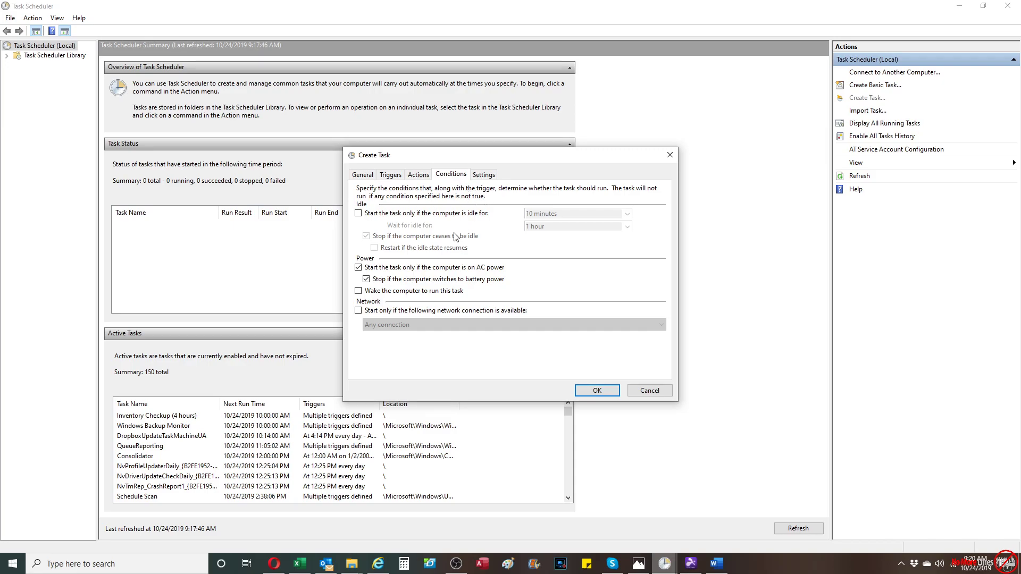
{"action": "left_click", "coordinate": [417, 174]}
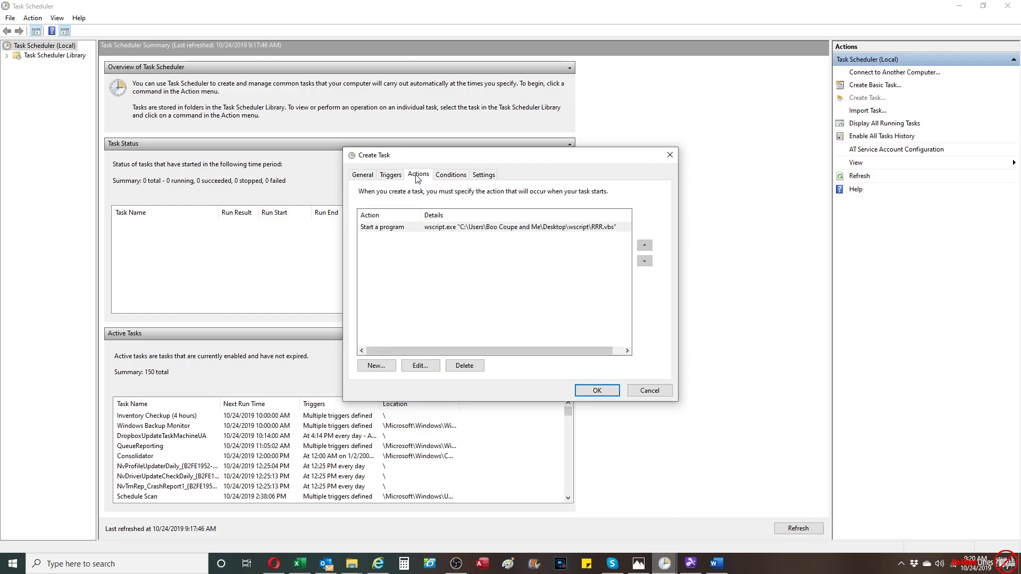
{"action": "left_click", "coordinate": [597, 391]}
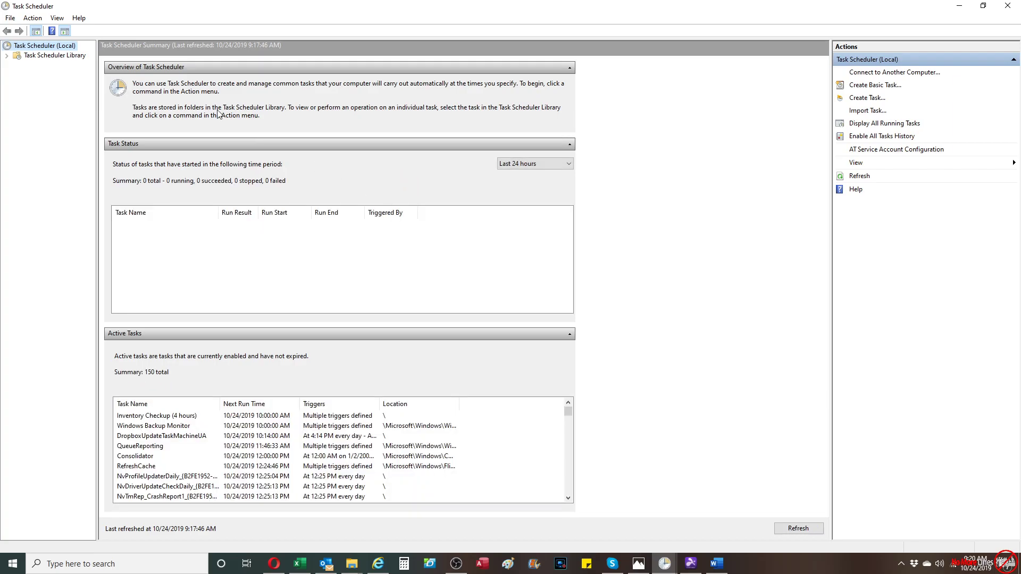
- Locate and select the VBScript Test task in the Task Scheduler Library
{"action": "left_click", "coordinate": [50, 56]}
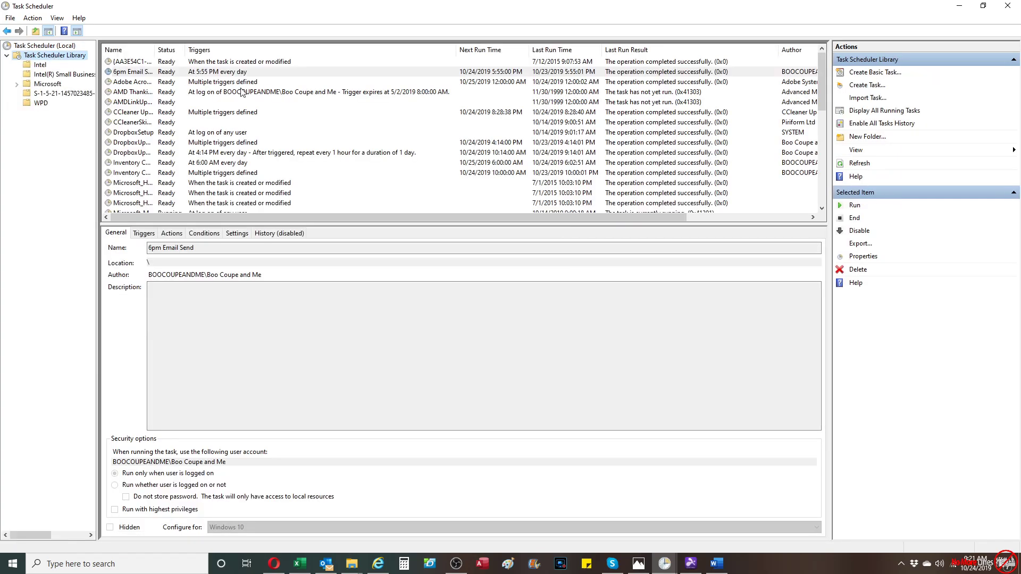
{"action": "left_click", "coordinate": [252, 105]}
{"action": "scroll", "coordinate": [252, 106], "scroll_direction": "down", "scroll_amount": 7}
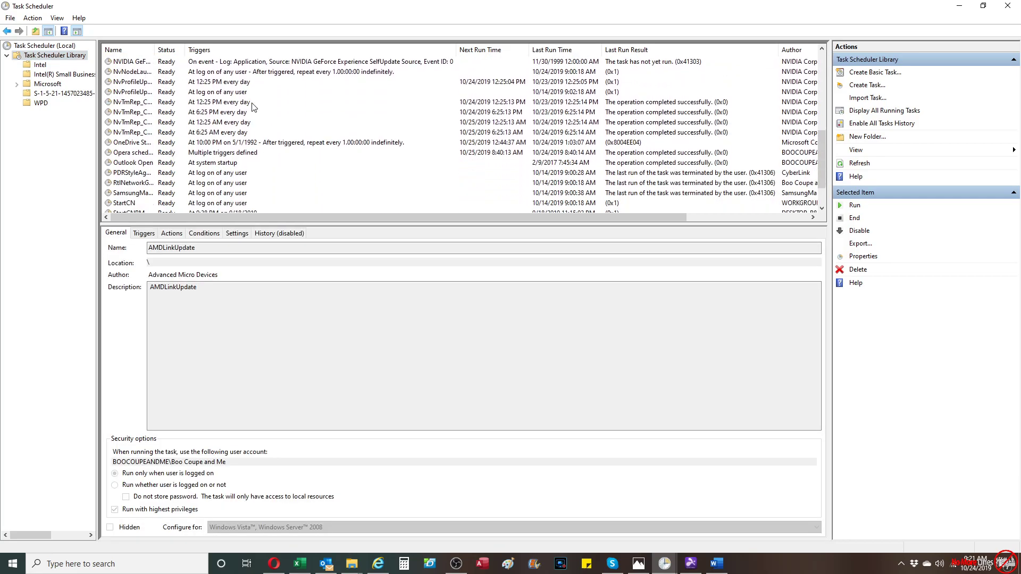
{"action": "scroll", "coordinate": [252, 107], "scroll_direction": "up", "scroll_amount": 4}
{"action": "scroll", "coordinate": [498, 67], "scroll_direction": "up", "scroll_amount": 2}
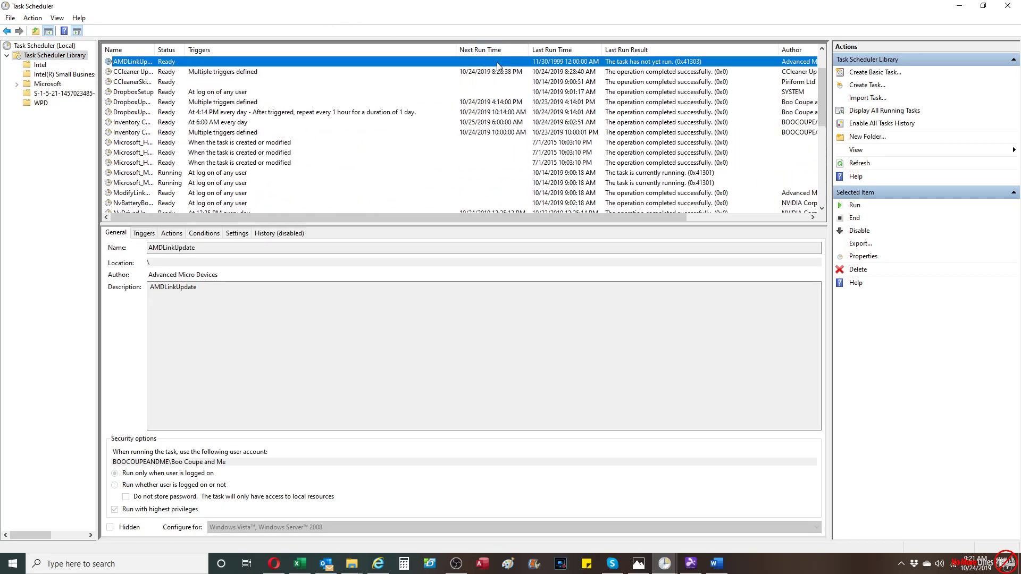
{"action": "scroll", "coordinate": [617, 87], "scroll_direction": "up", "scroll_amount": 2}
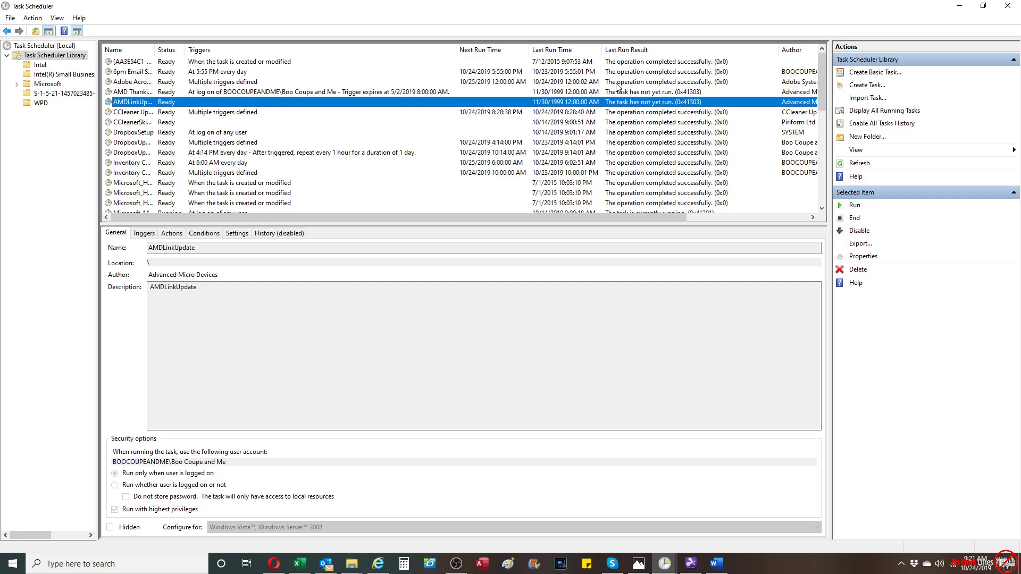
{"action": "scroll", "coordinate": [617, 86], "scroll_direction": "down", "scroll_amount": 10}
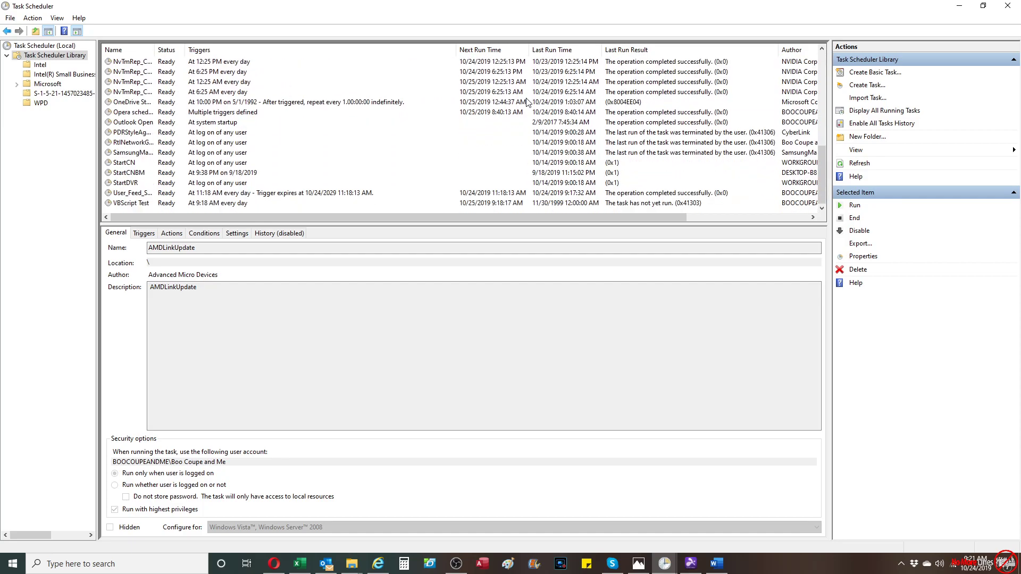
{"action": "left_click", "coordinate": [226, 206]}
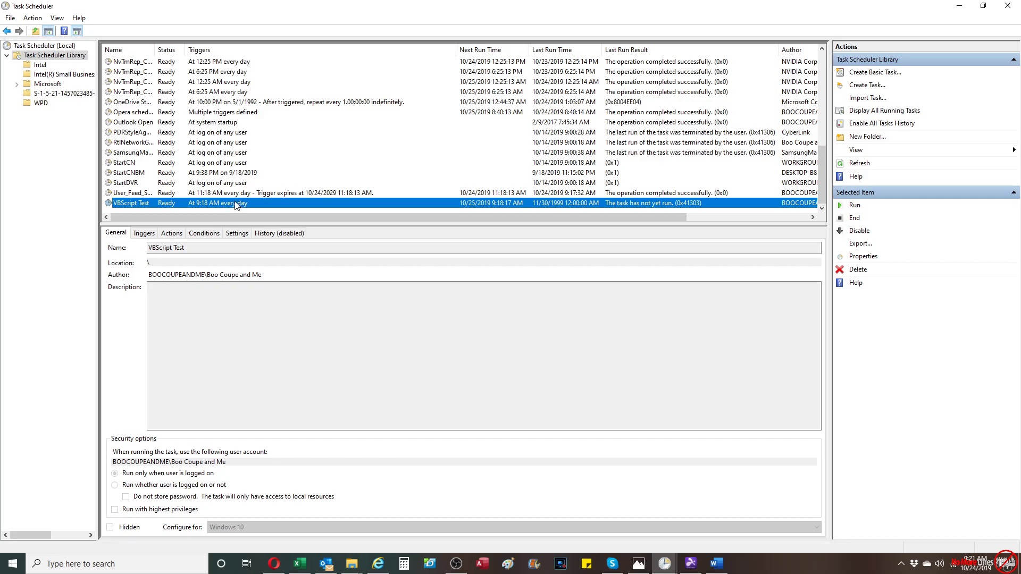
- Run VBScript Test manually and dismiss its Hello World message
{"action": "right_click", "coordinate": [235, 201]}
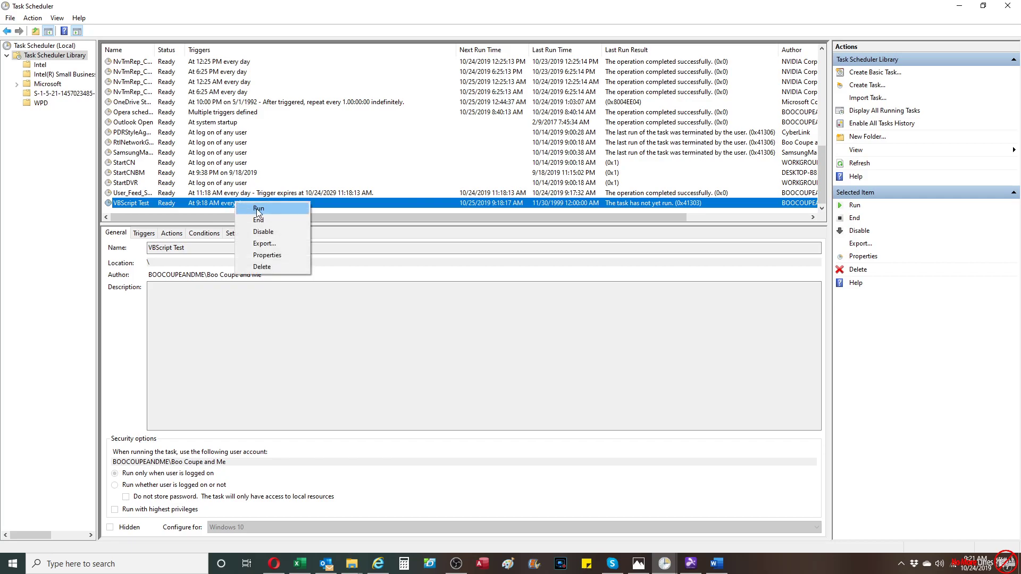
{"action": "left_click", "coordinate": [257, 209]}
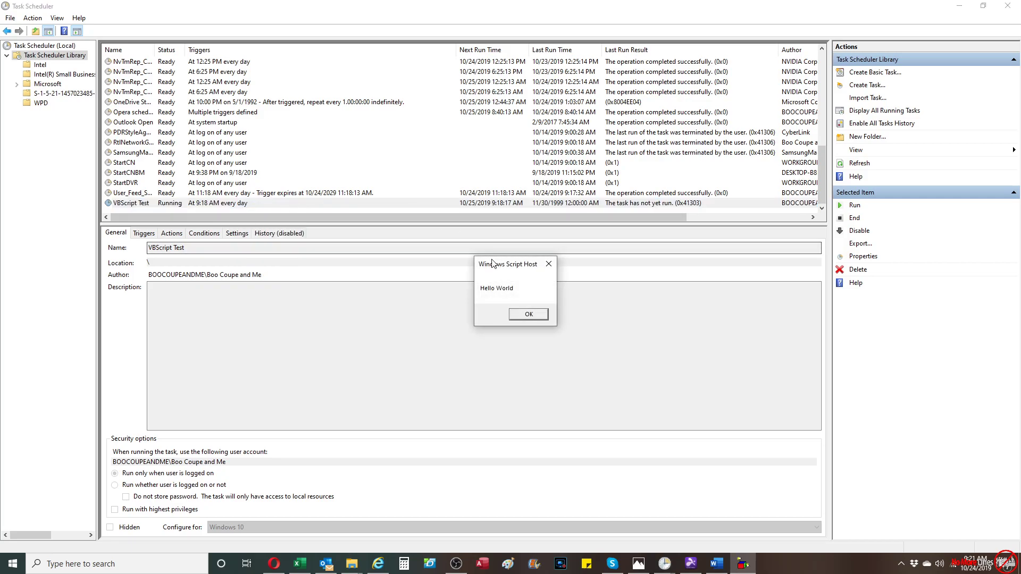
{"action": "left_click", "coordinate": [530, 314]}
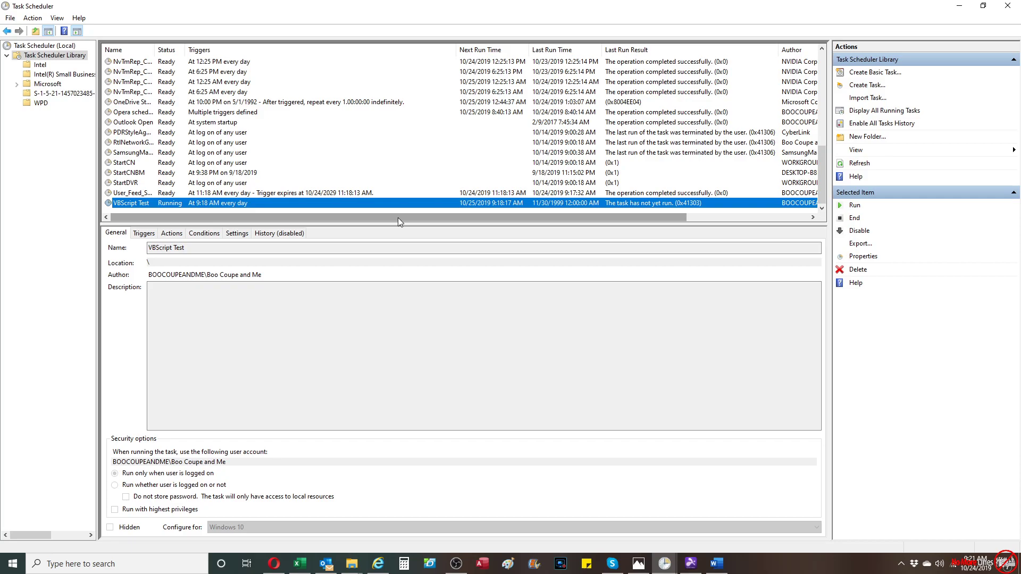
{"action": "right_click", "coordinate": [287, 206]}
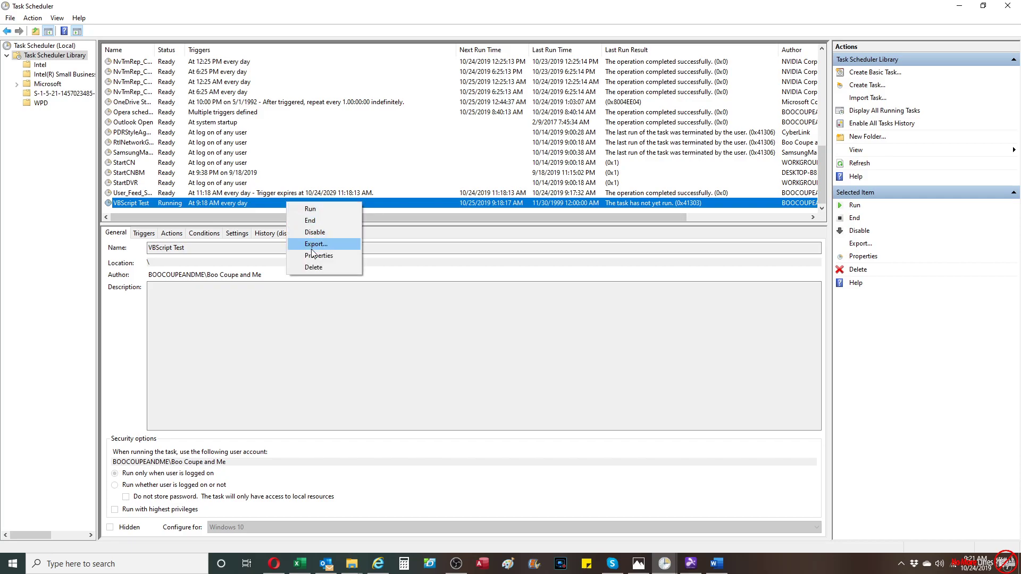
{"action": "left_click", "coordinate": [315, 255]}
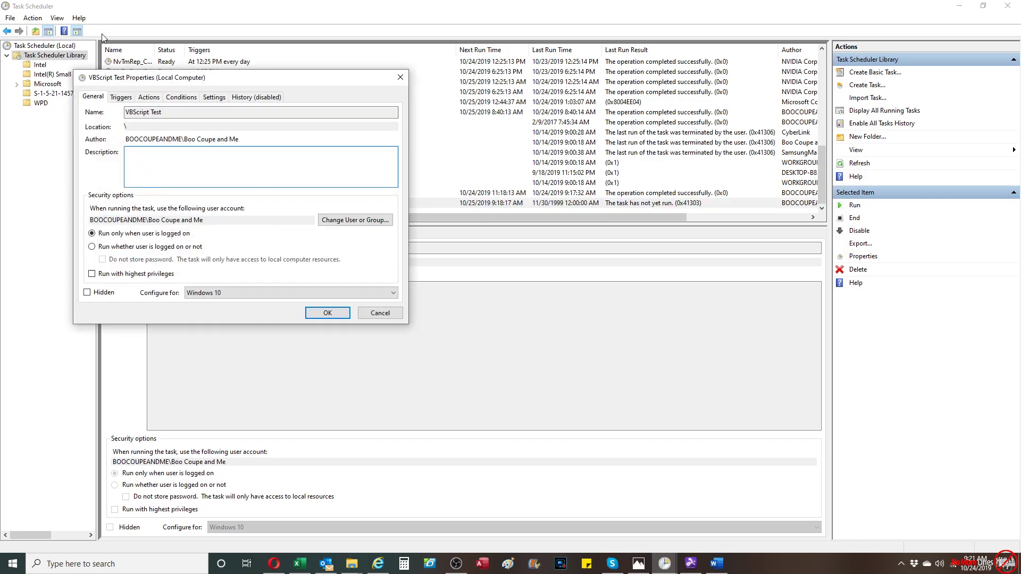
{"action": "left_click", "coordinate": [155, 101]}
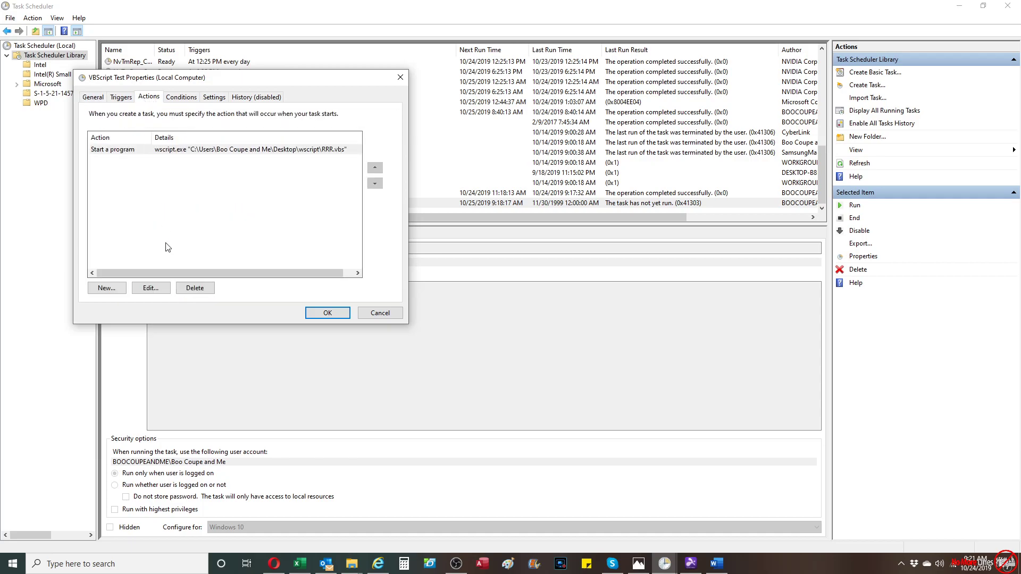
{"action": "left_click", "coordinate": [164, 287]}
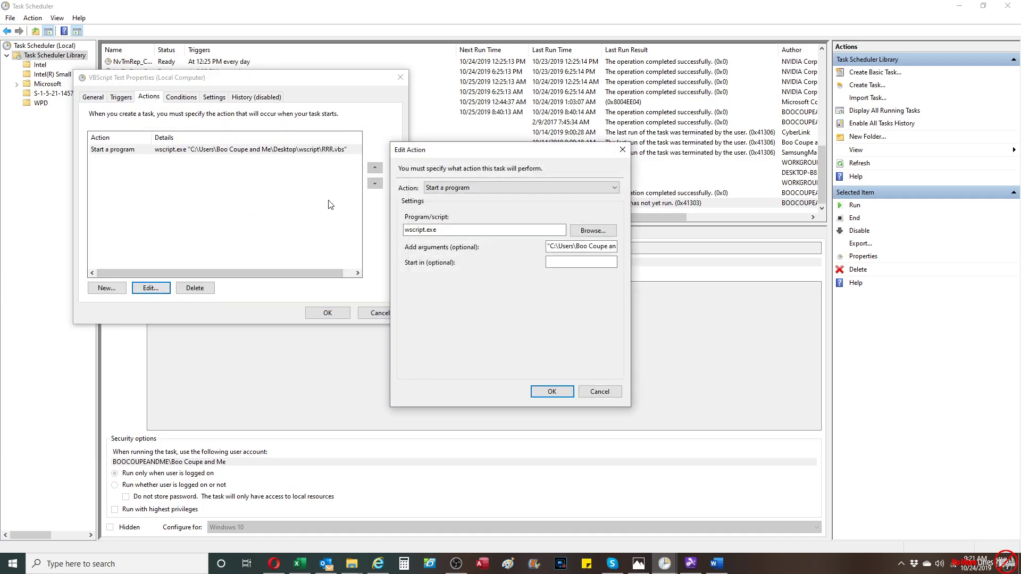
{"action": "left_click", "coordinate": [570, 247]}
{"action": "left_click", "coordinate": [447, 230]}
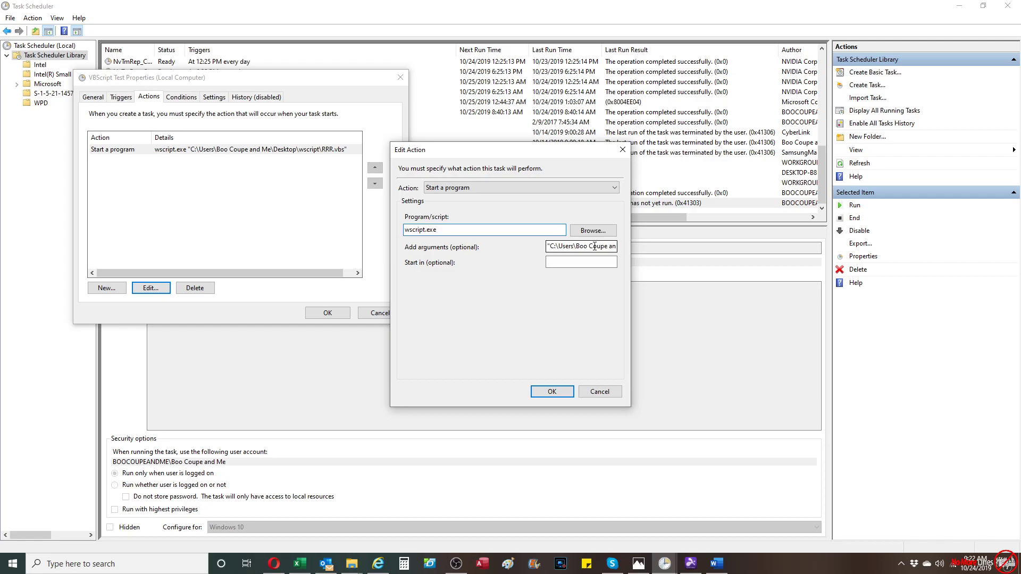
{"action": "left_click", "coordinate": [601, 392]}
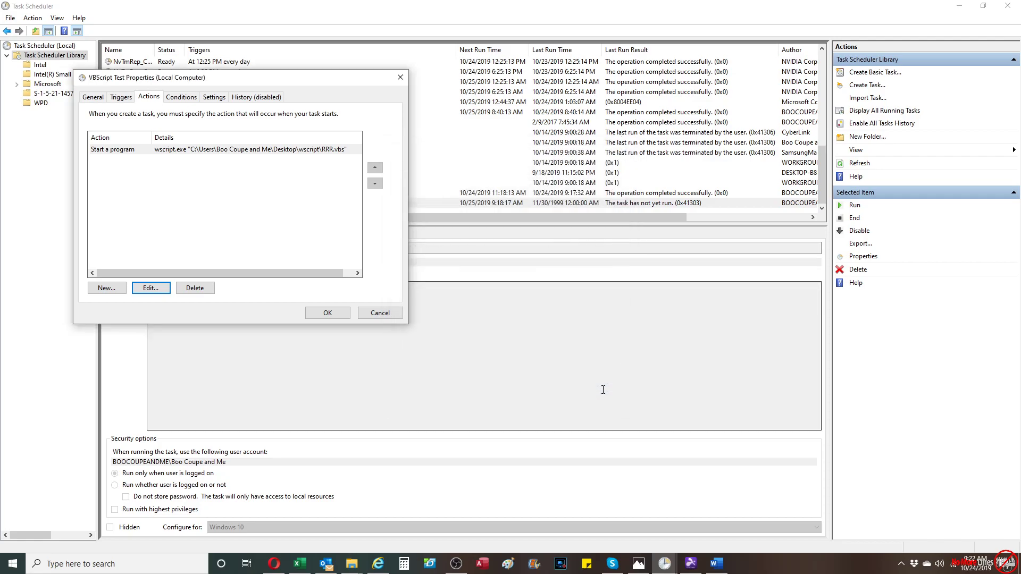
{"action": "left_click", "coordinate": [380, 312]}
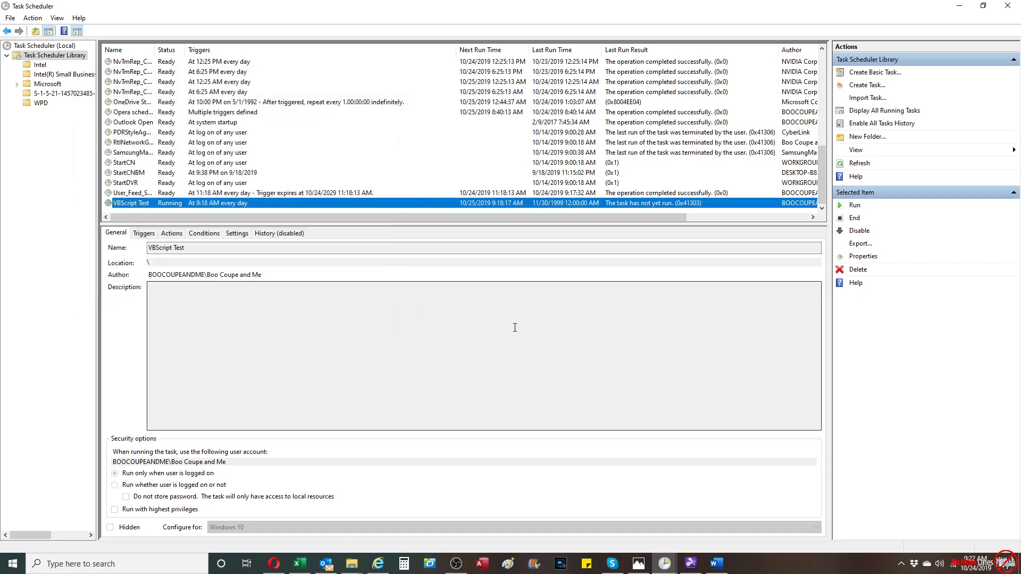